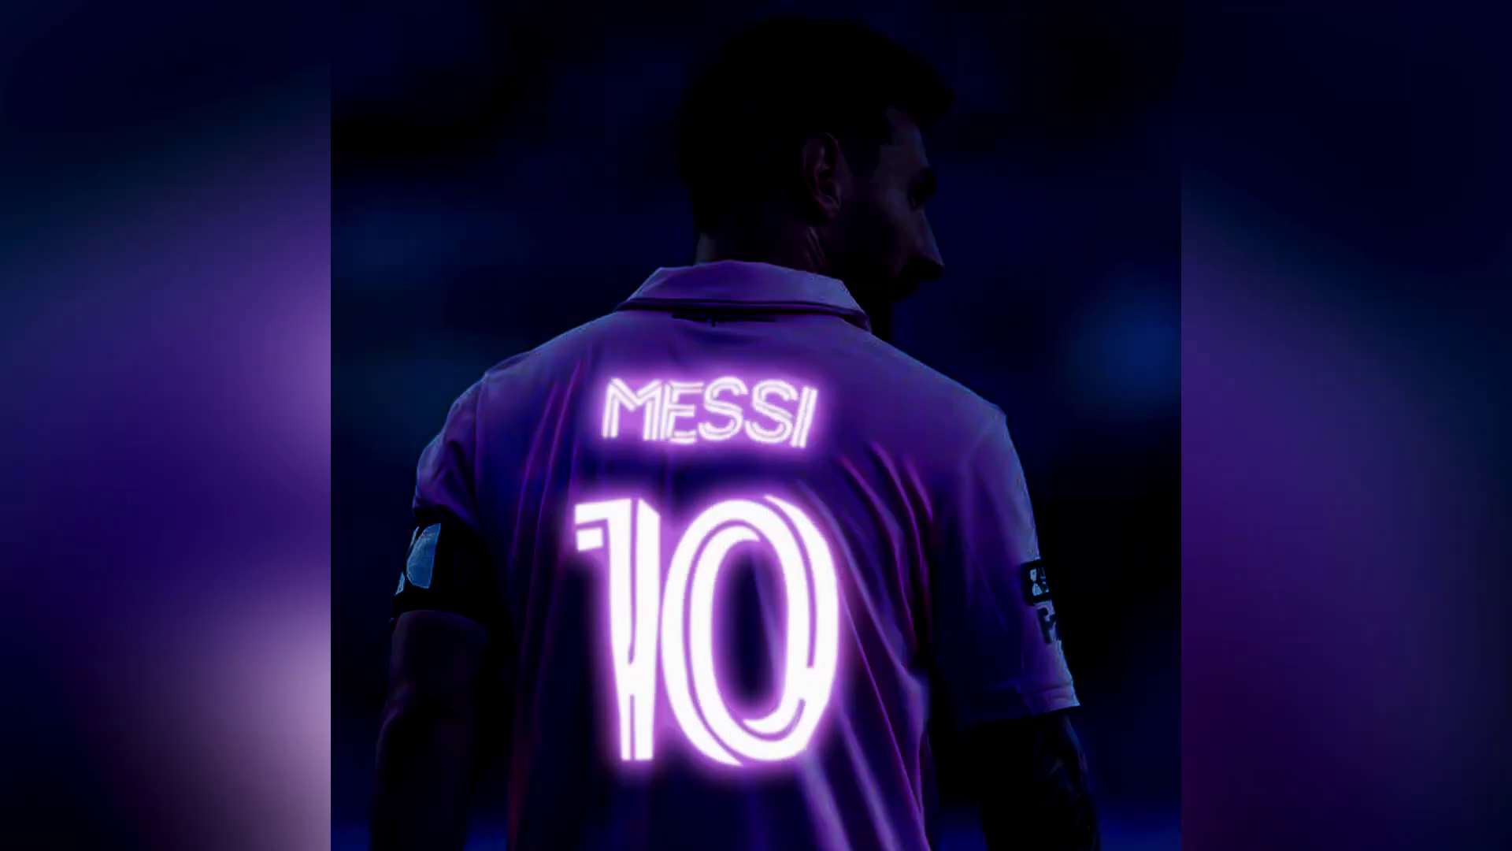
Delete the white Layer 0 from below the photo.
{"action": "left_click", "coordinate": [1429, 574]}
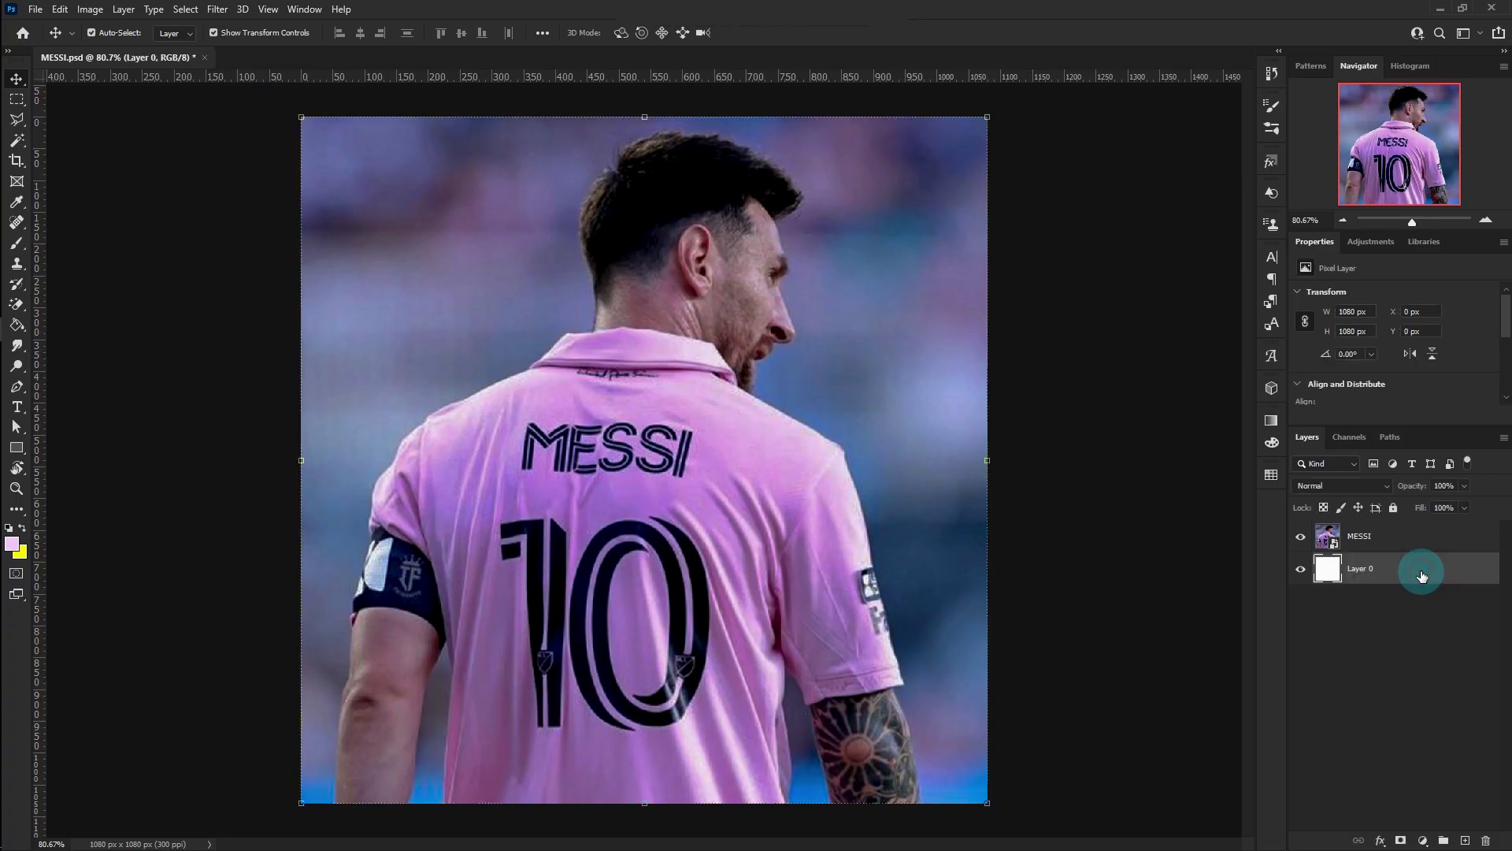
{"action": "key", "text": "Delete"}
{"action": "left_click", "coordinate": [1209, 500]}
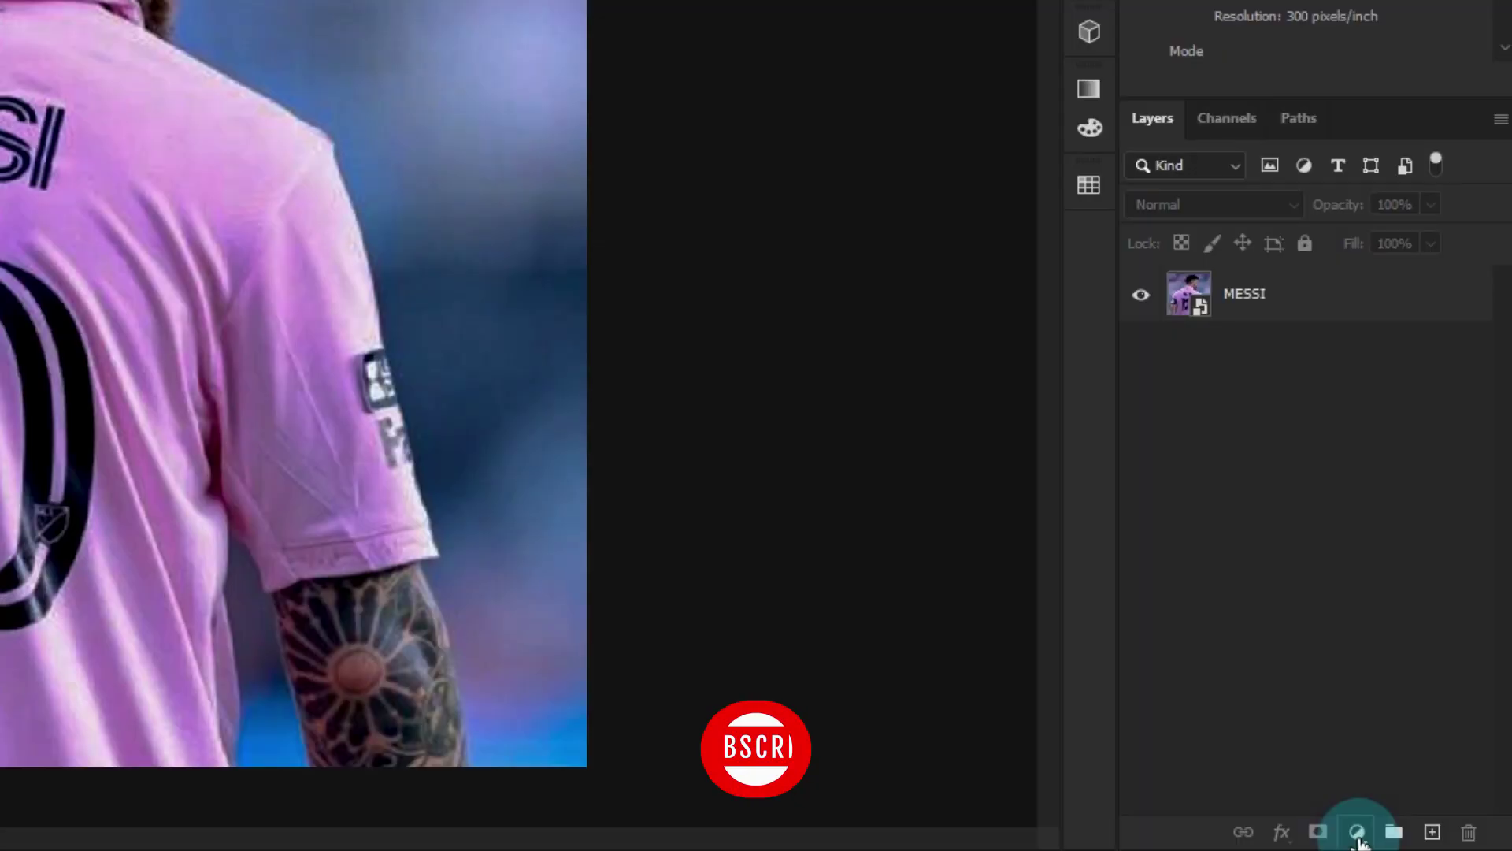
Add a Color Lookup adjustment layer using the NightFromDay.CUBE 3D LUT and set its blend mode to Multiply.
{"action": "left_click", "coordinate": [1358, 835]}
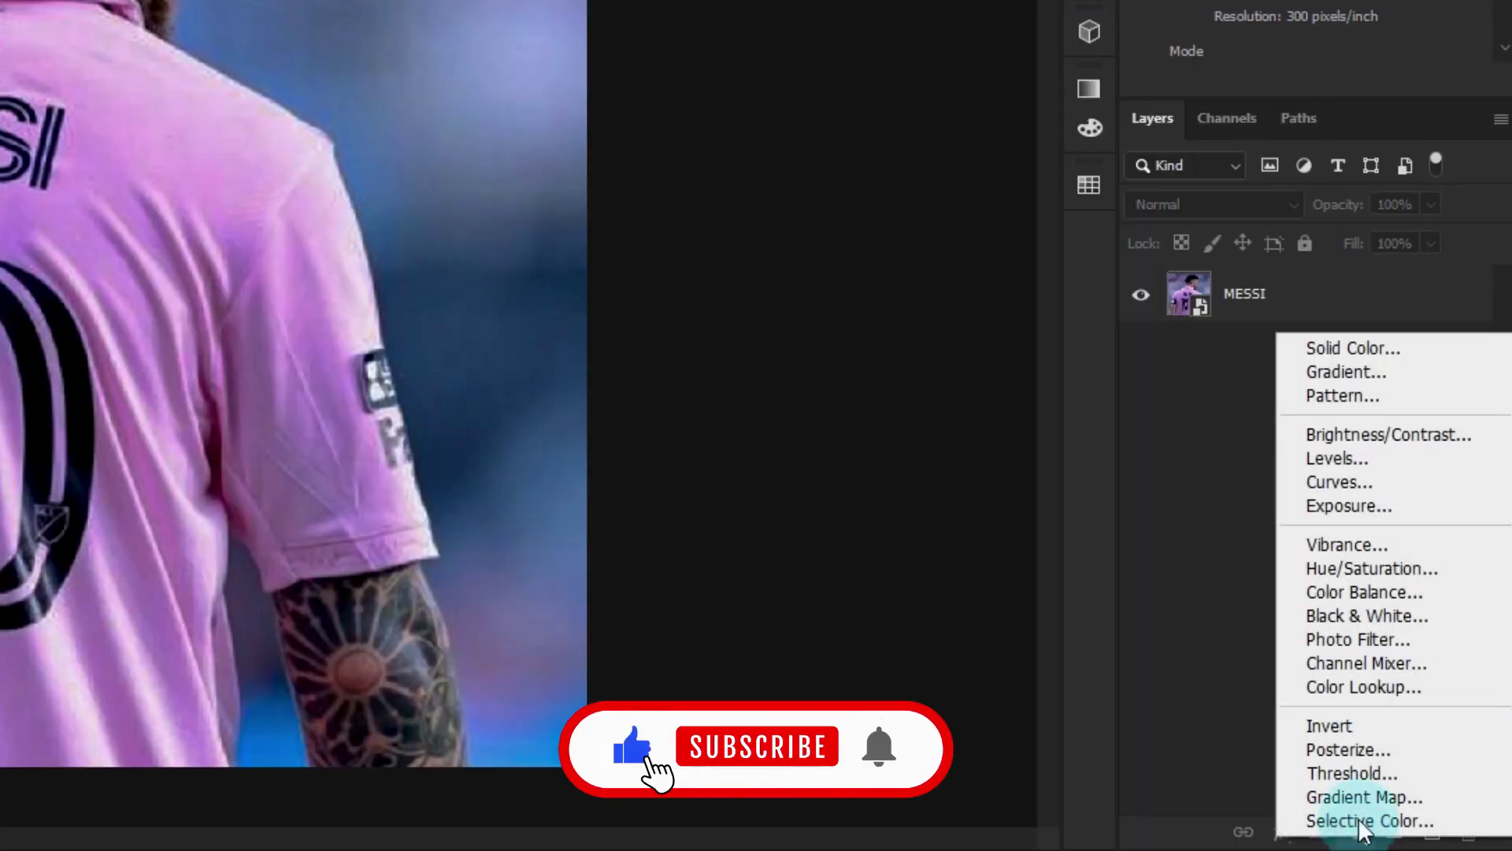
{"action": "left_click", "coordinate": [1350, 687]}
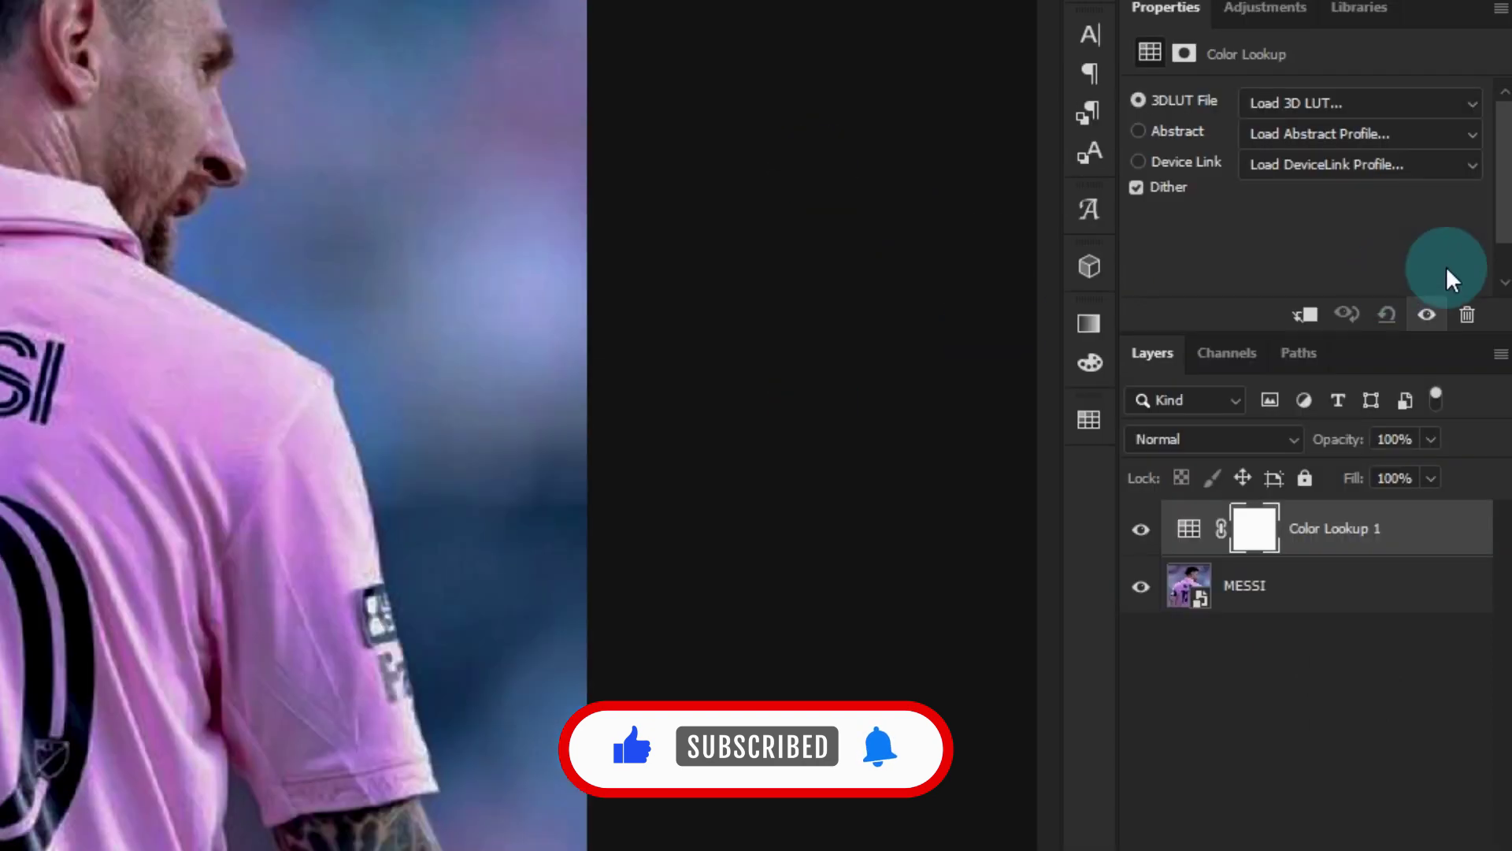
{"action": "left_click", "coordinate": [1465, 101]}
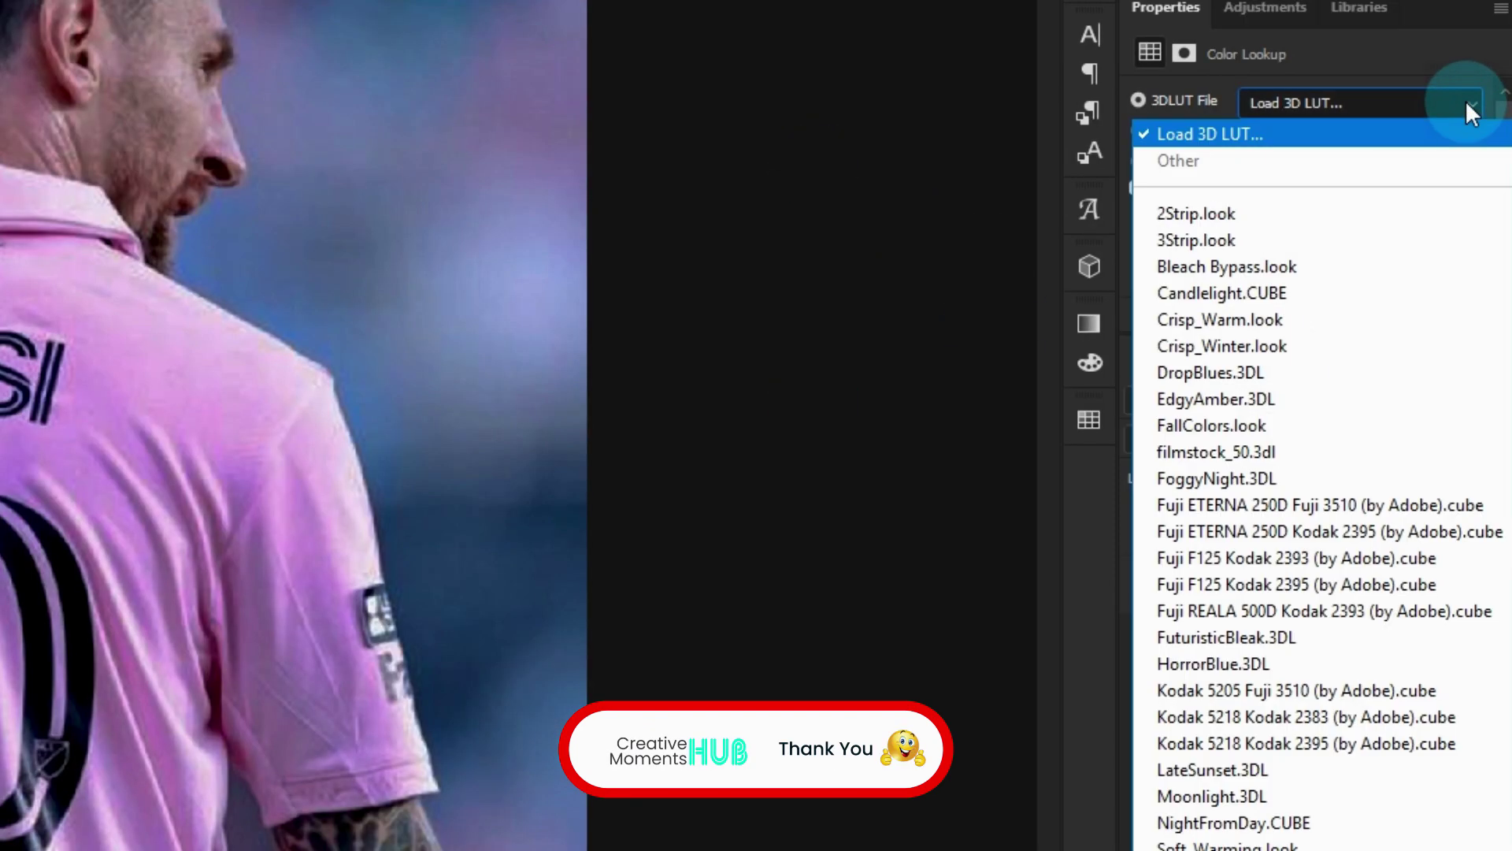
{"action": "left_click", "coordinate": [1272, 833]}
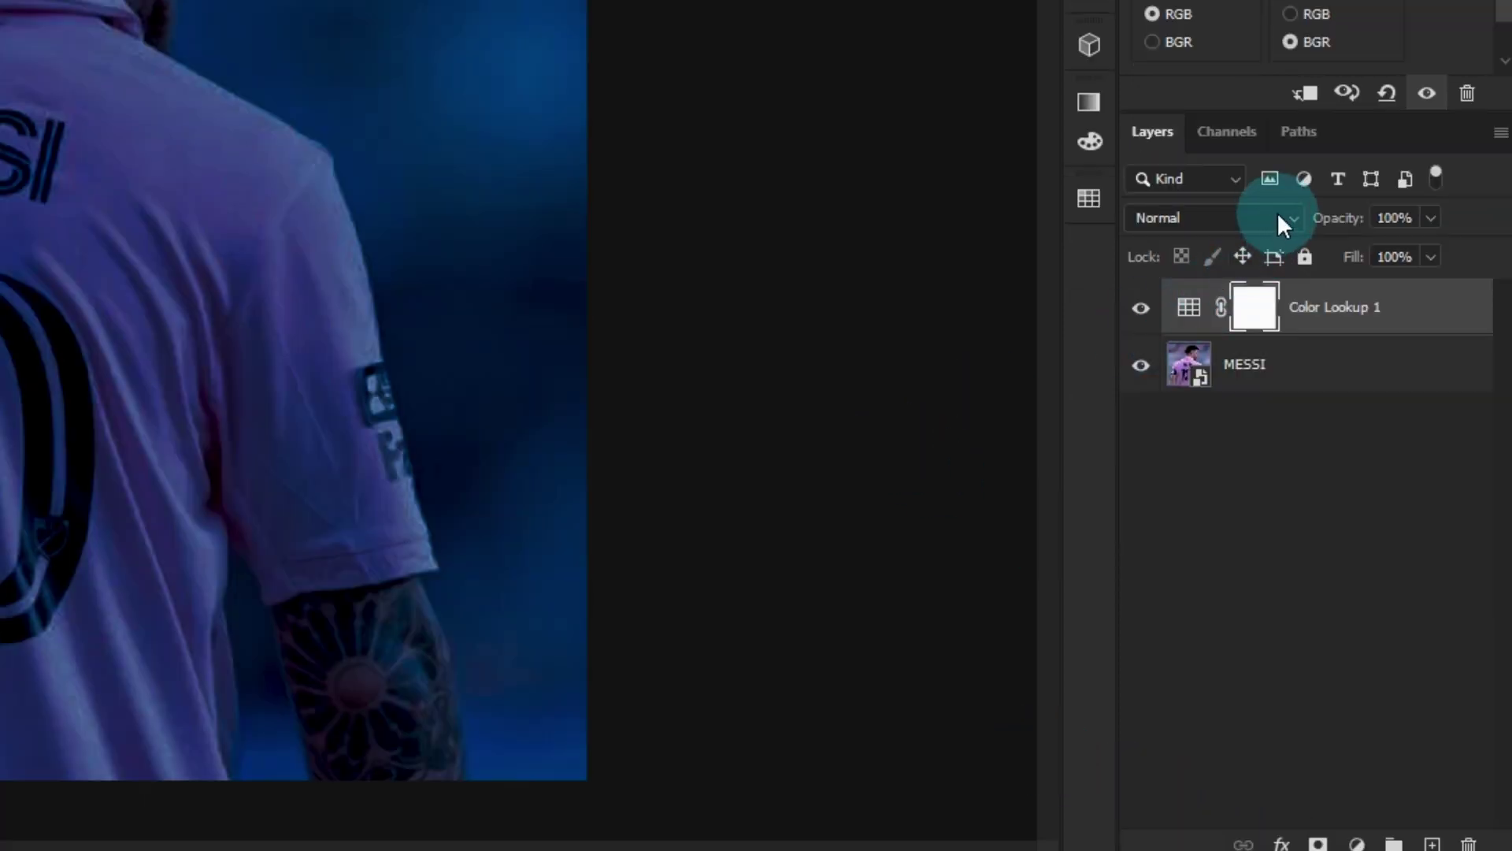
{"action": "left_click", "coordinate": [1279, 216]}
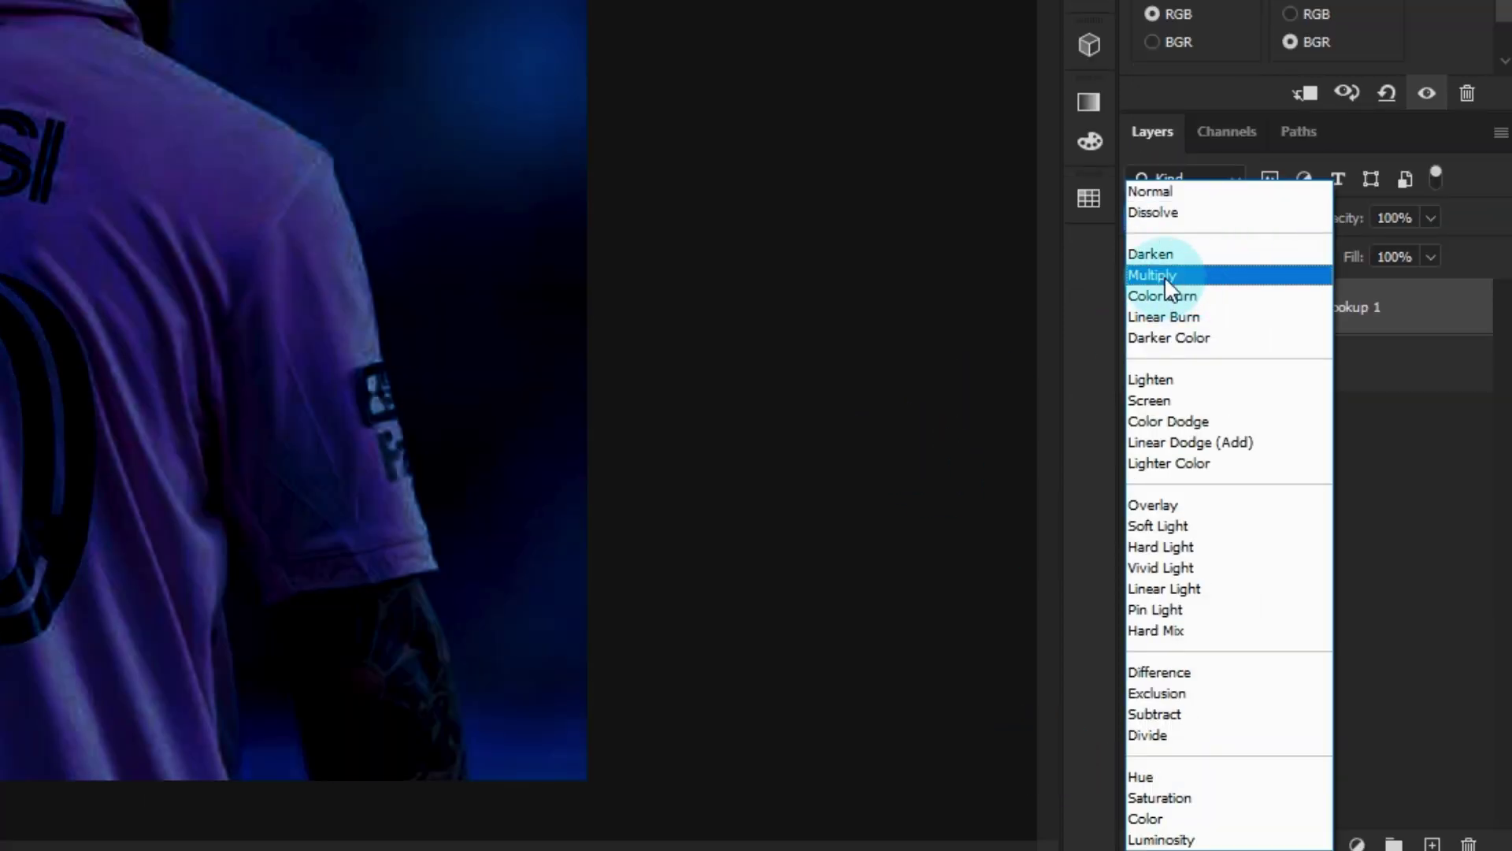
{"action": "left_click", "coordinate": [1169, 272]}
Scale the MESSI photo layer up slightly to about 1090 × 1090 px with Free Transform.
{"action": "left_click", "coordinate": [853, 111]}
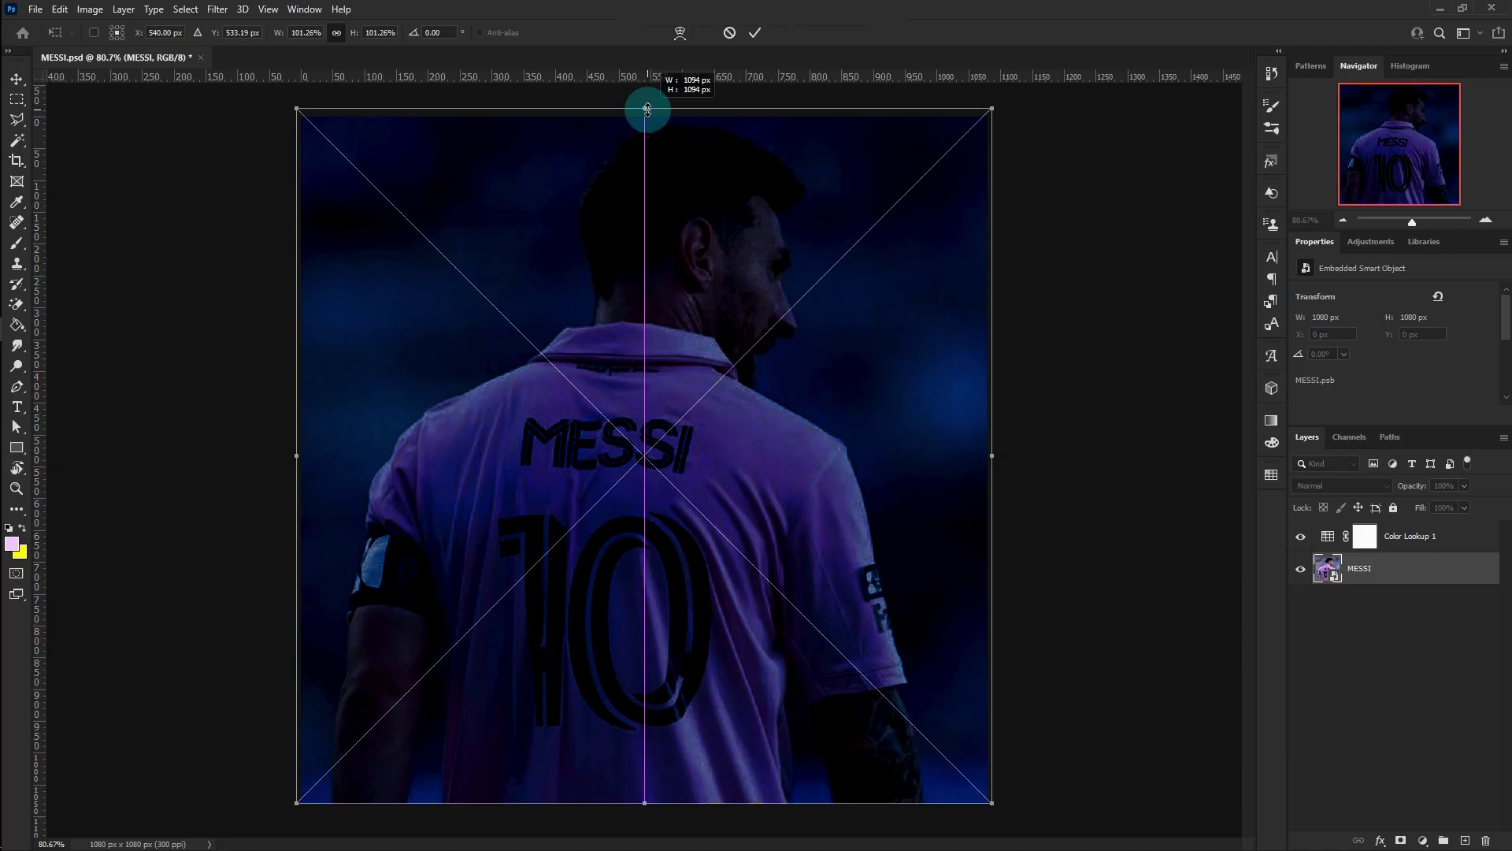
{"action": "left_click_drag", "start_coordinate": [645, 108], "coordinate": [645, 115]}
{"action": "left_click", "coordinate": [754, 34]}
{"action": "left_click", "coordinate": [802, 176]}
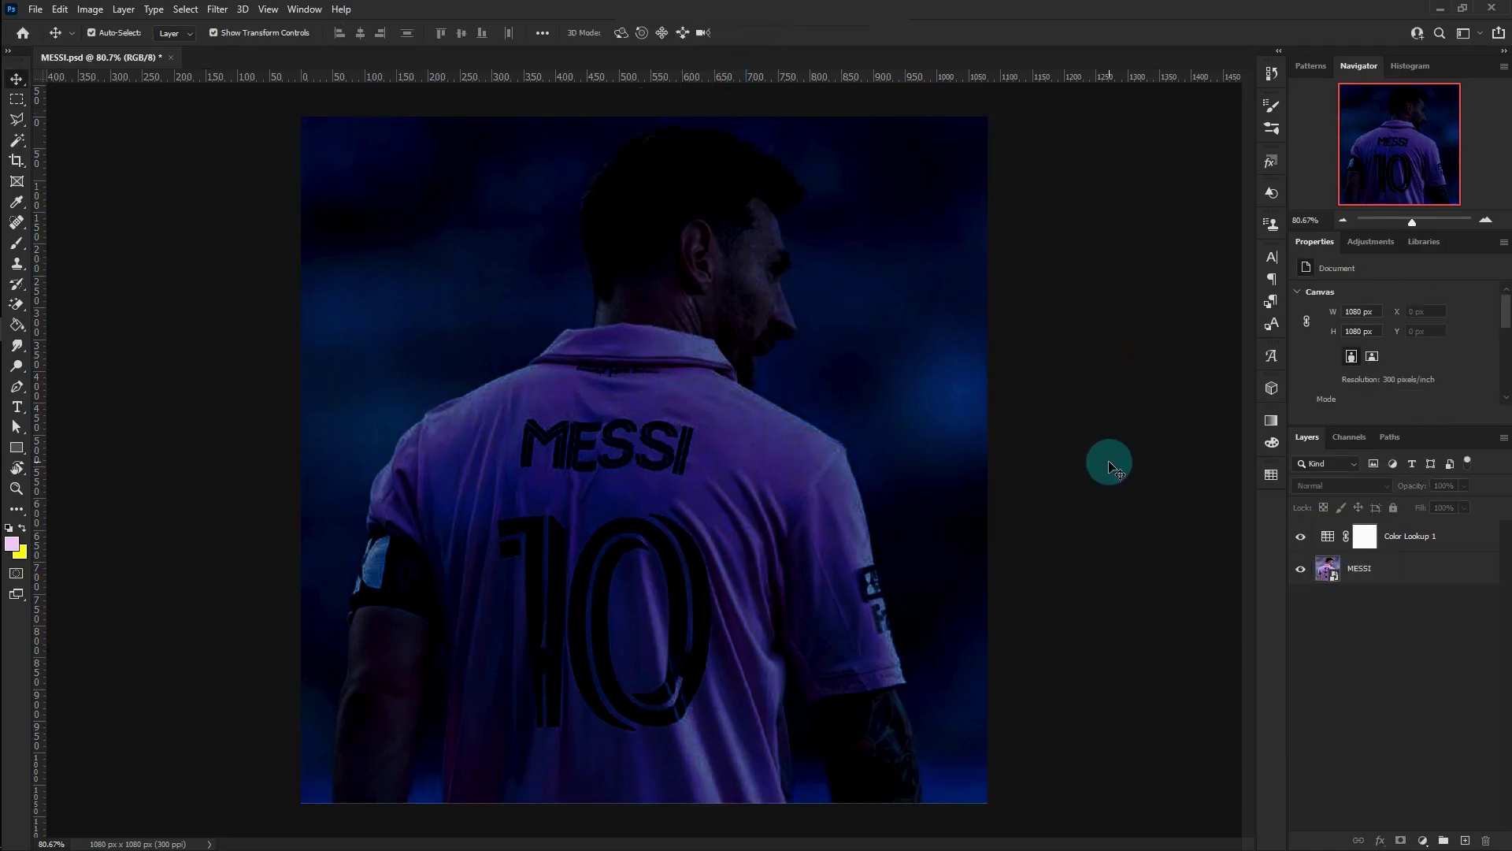
Center the MESSI layer vertically and horizontally, aligned to the canvas.
{"action": "left_click", "coordinate": [898, 494]}
{"action": "left_click", "coordinate": [542, 33]}
{"action": "left_click", "coordinate": [589, 176]}
{"action": "left_click", "coordinate": [600, 202]}
{"action": "left_click", "coordinate": [590, 75]}
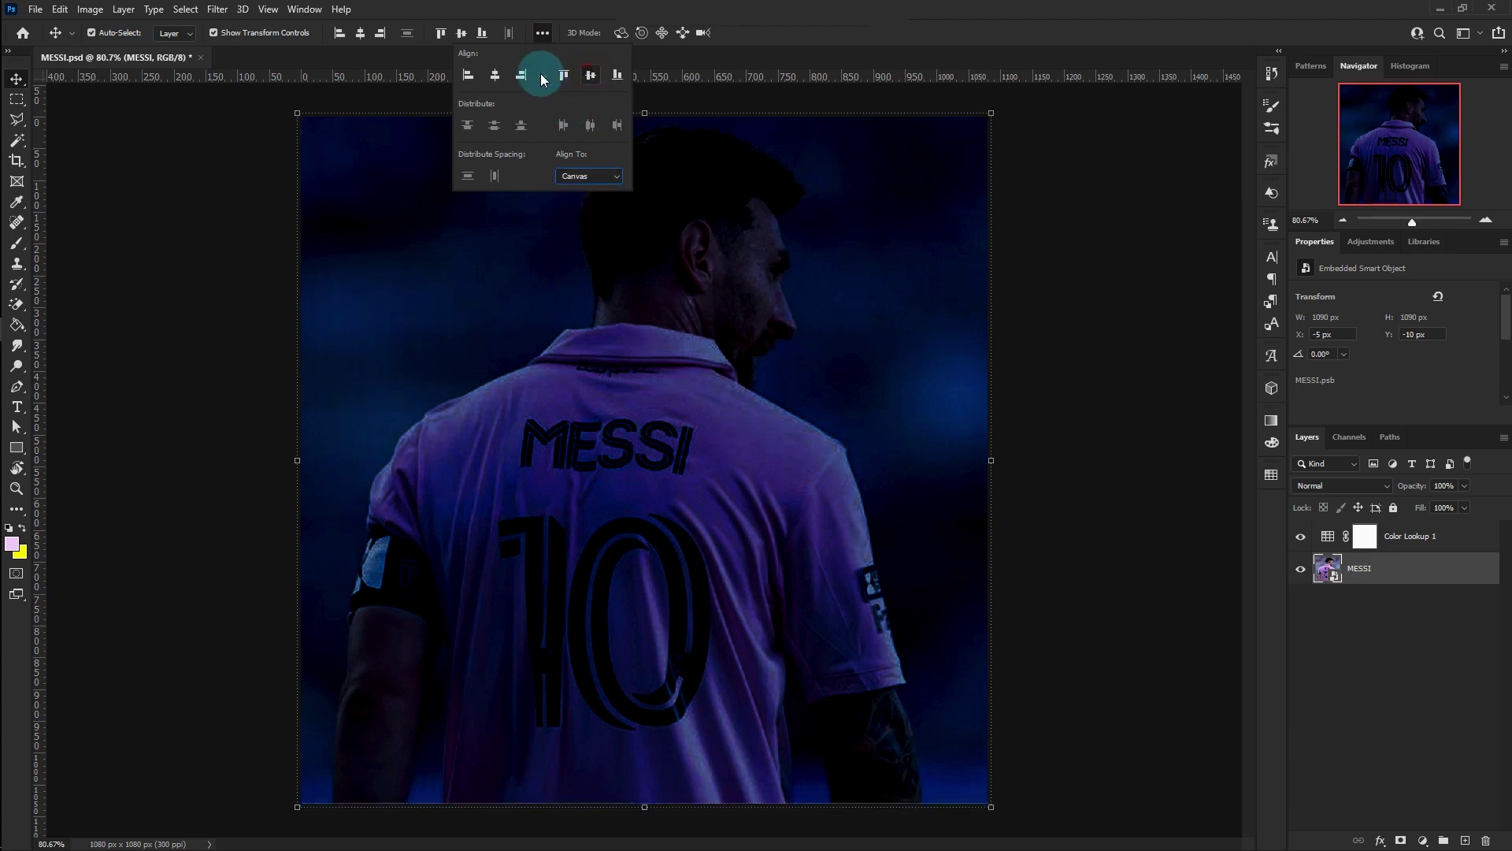
{"action": "left_click", "coordinate": [495, 75]}
{"action": "left_click", "coordinate": [248, 200]}
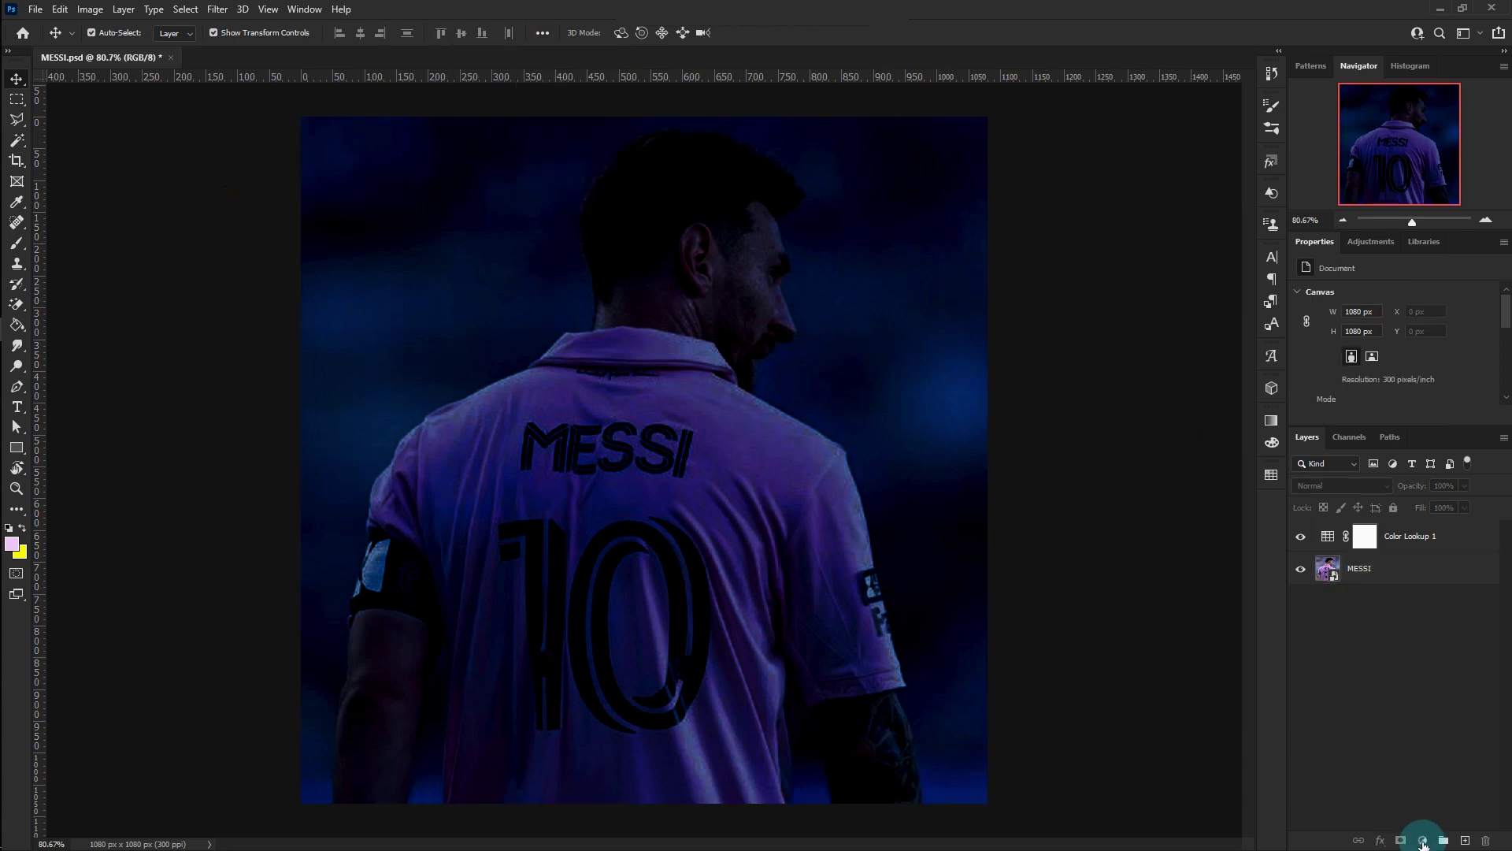
Add a white (ffffff) Solid Color fill layer and invert its mask to hide the fill.
{"action": "left_click", "coordinate": [1422, 841]}
{"action": "left_click", "coordinate": [1415, 565]}
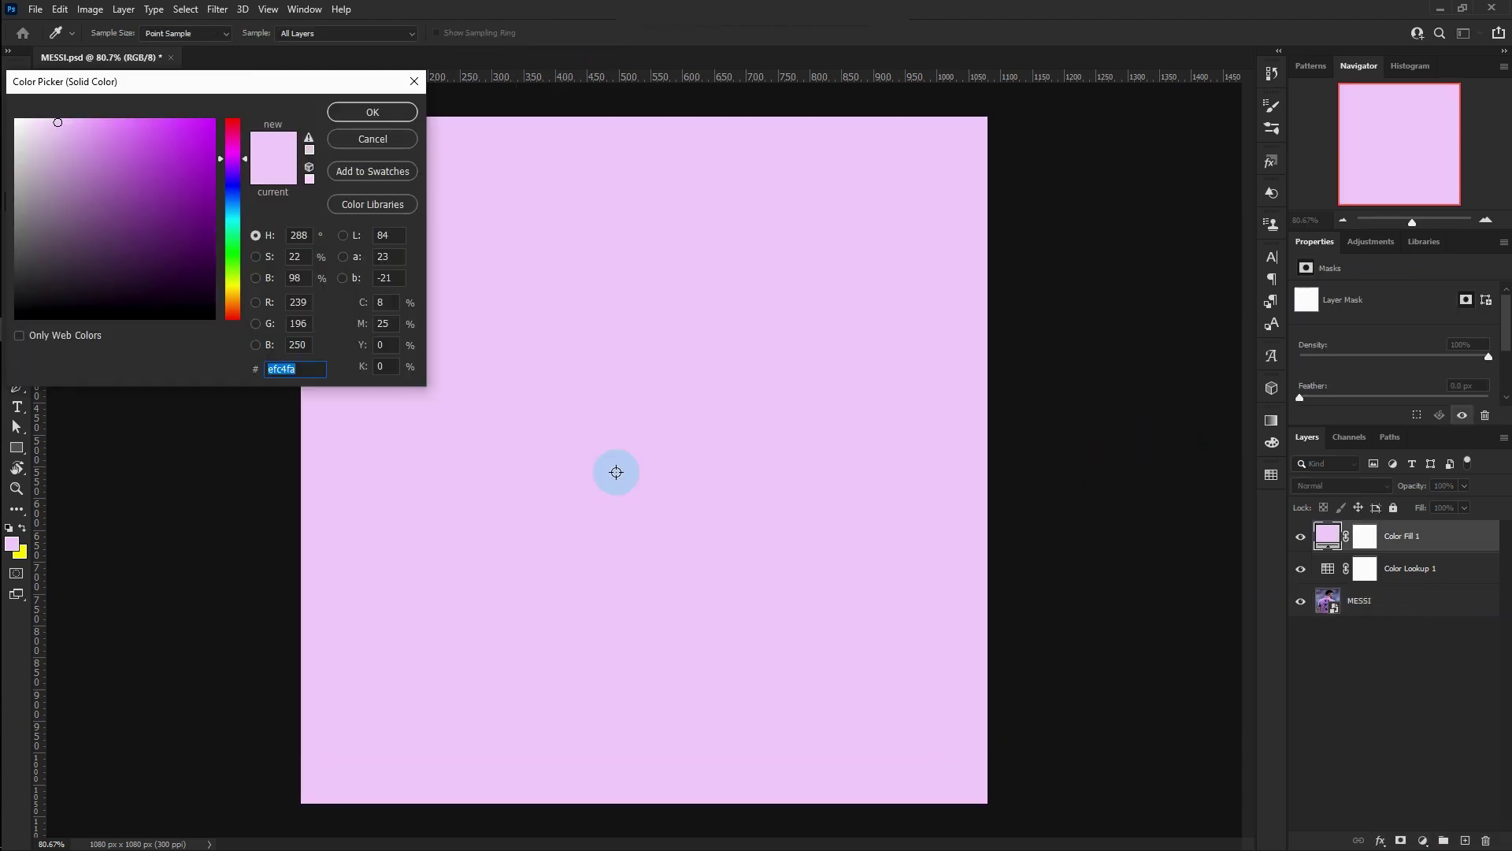
{"action": "left_click_drag", "start_coordinate": [34, 131], "coordinate": [14, 119]}
{"action": "left_click_drag", "start_coordinate": [148, 82], "coordinate": [750, 105]}
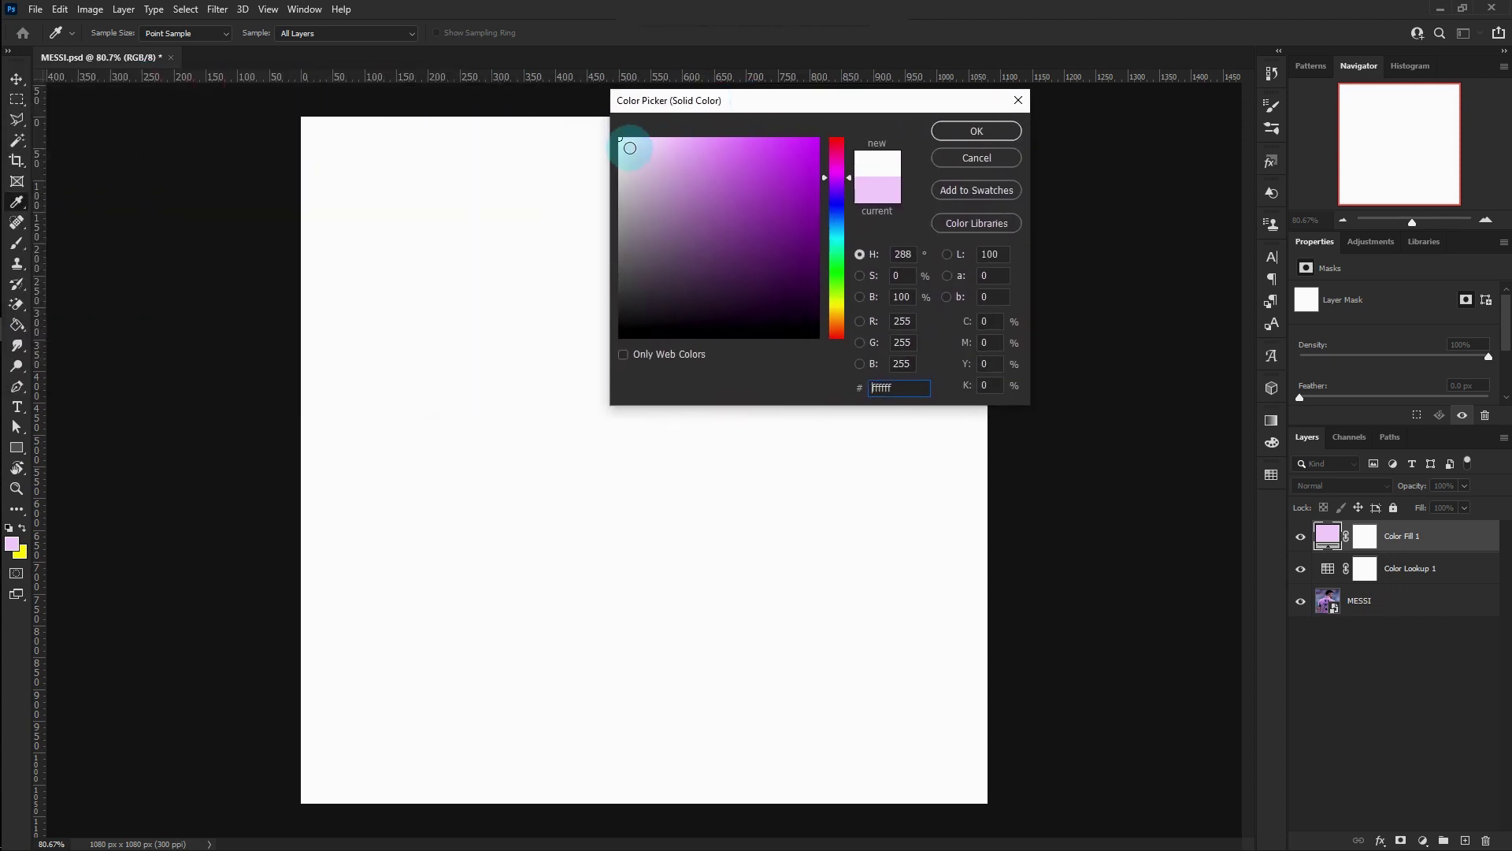
{"action": "left_click", "coordinate": [976, 130]}
{"action": "left_click", "coordinate": [1367, 543]}
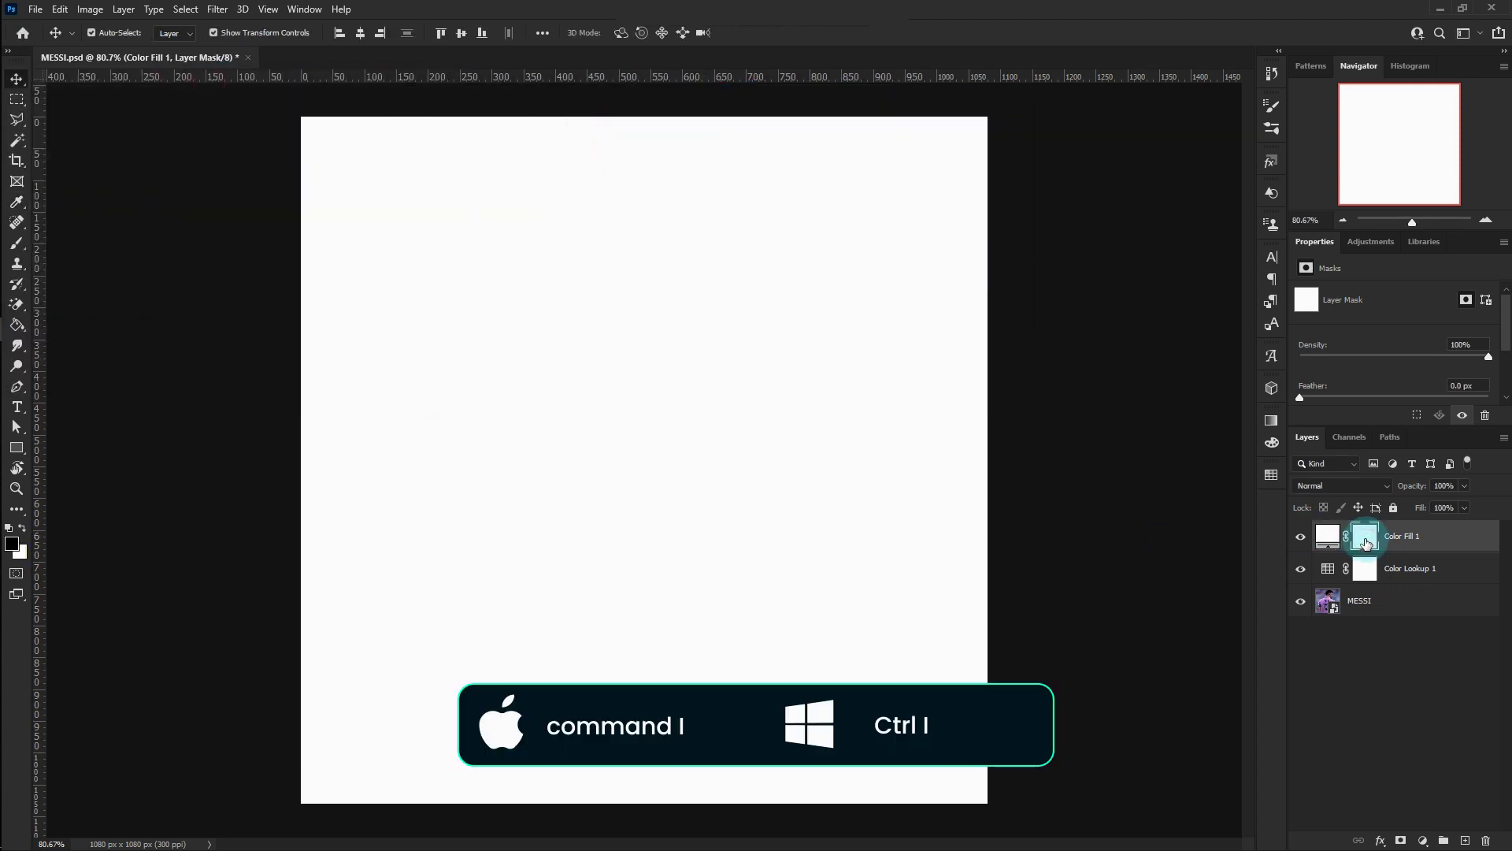
{"action": "key", "text": "ctrl+i"}
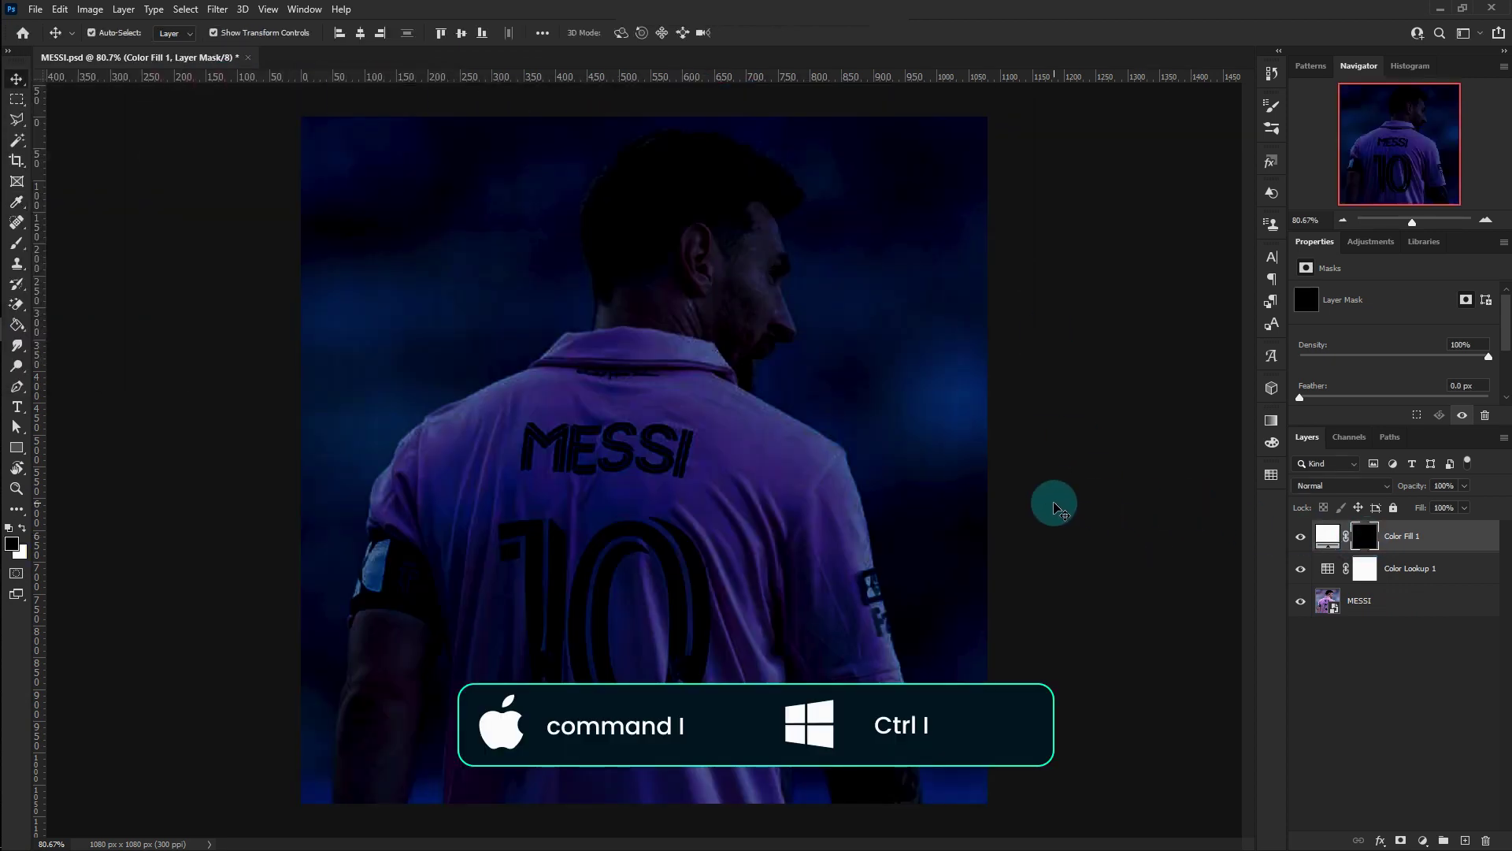
Trace a closed path around the main body of the jersey's digit 1 with the Pen tool in Path mode.
{"action": "left_click", "coordinate": [16, 386]}
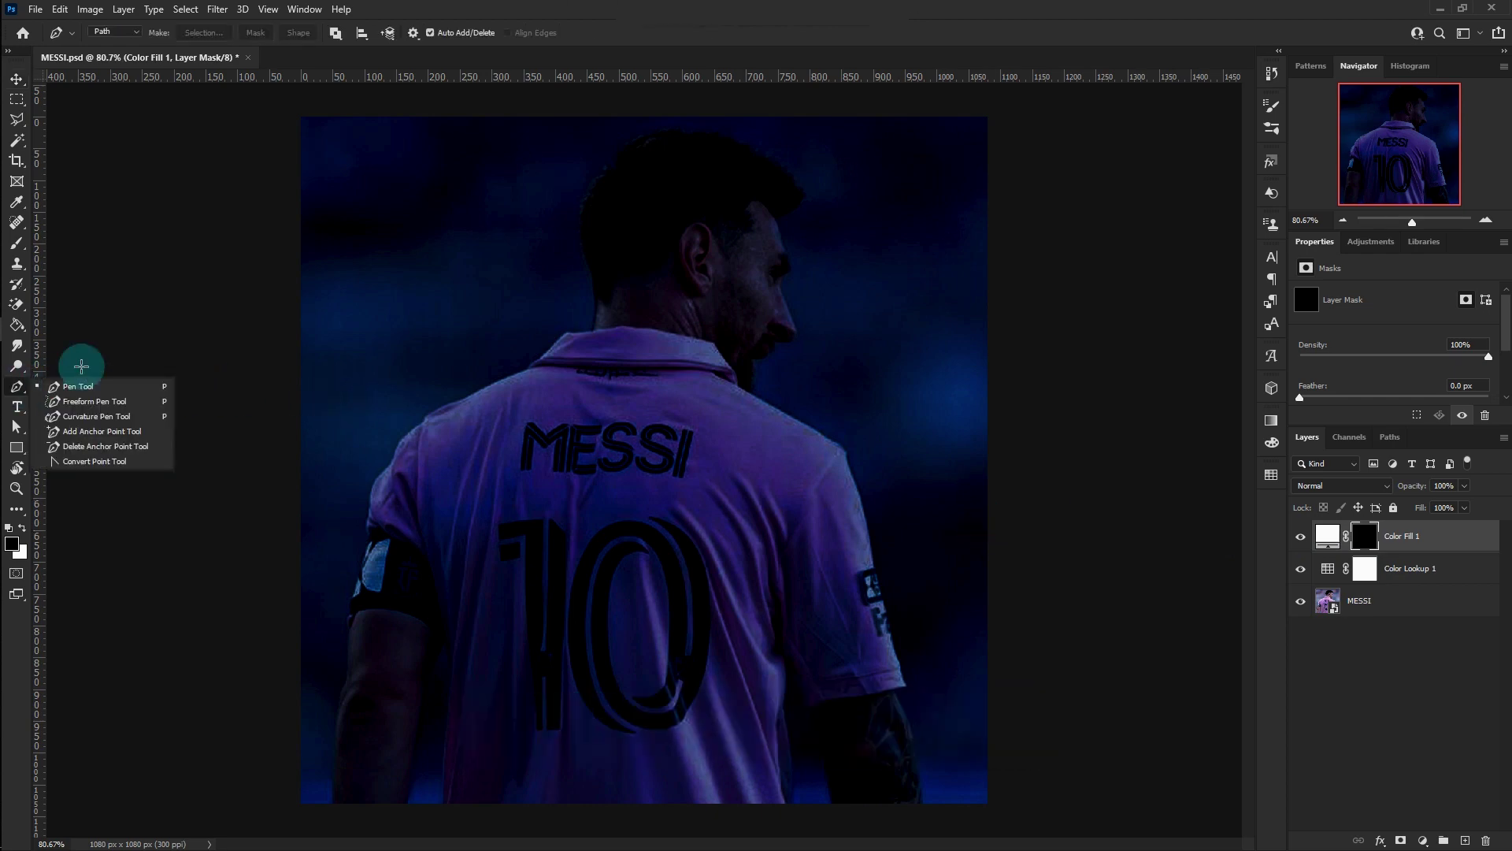
{"action": "left_click", "coordinate": [101, 387]}
{"action": "left_click", "coordinate": [118, 31]}
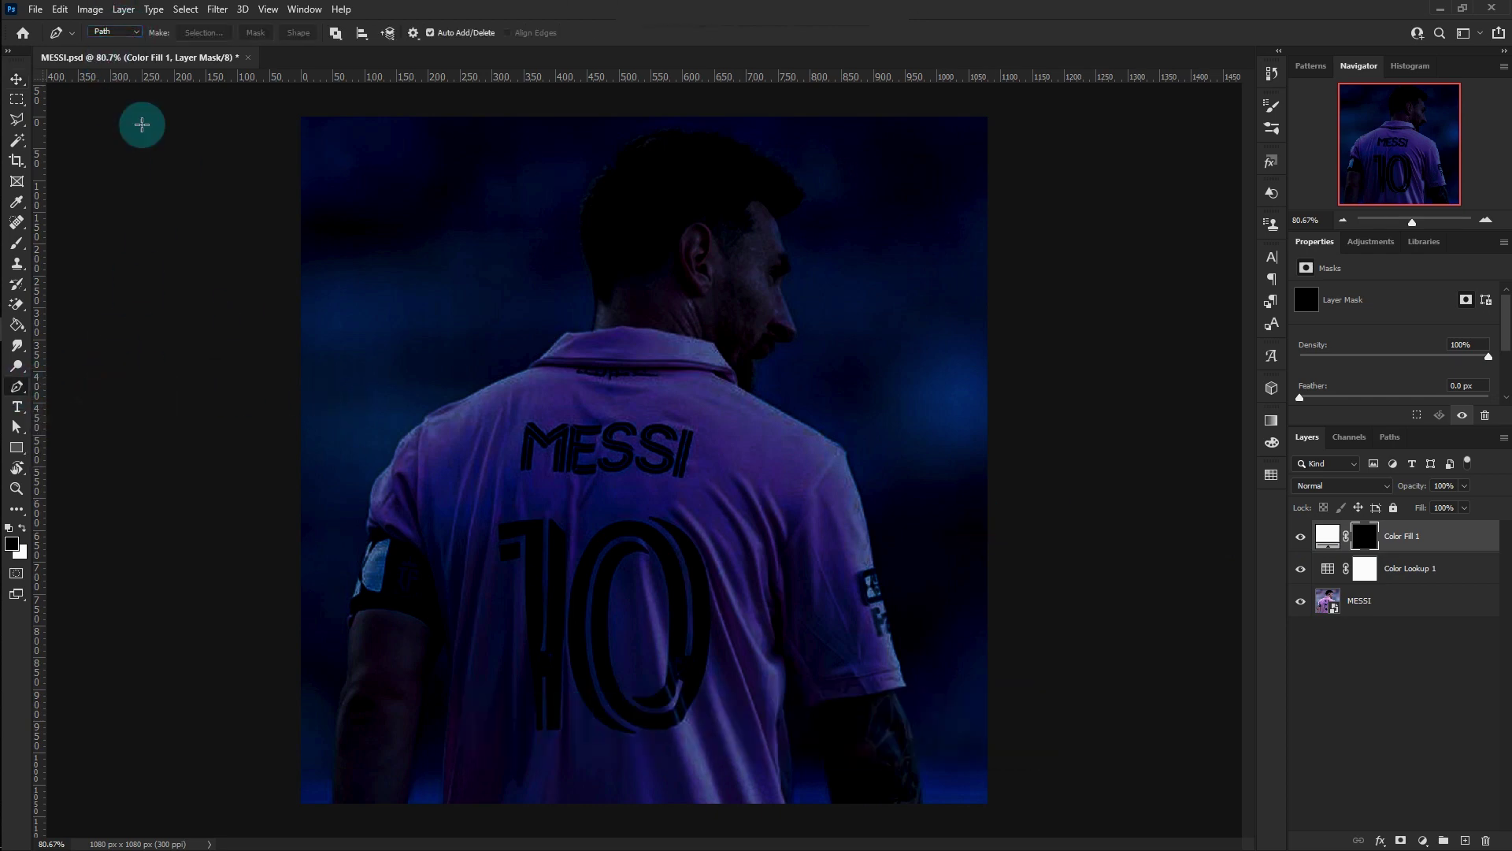
{"action": "scroll", "coordinate": [573, 570], "scroll_direction": "up", "scroll_amount": 5}
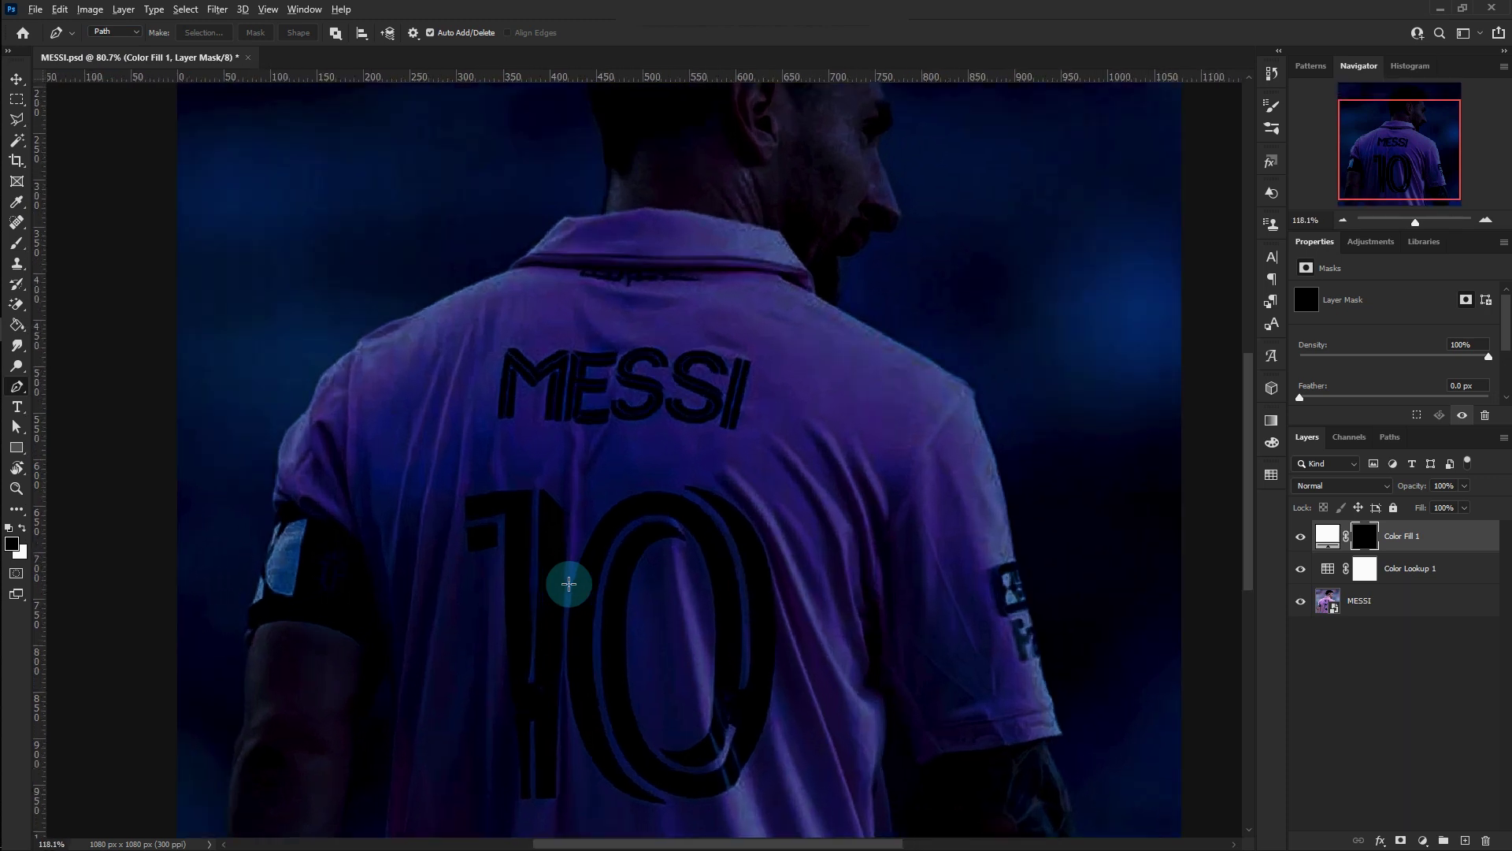
{"action": "scroll", "coordinate": [615, 375], "scroll_direction": "up", "scroll_amount": 2}
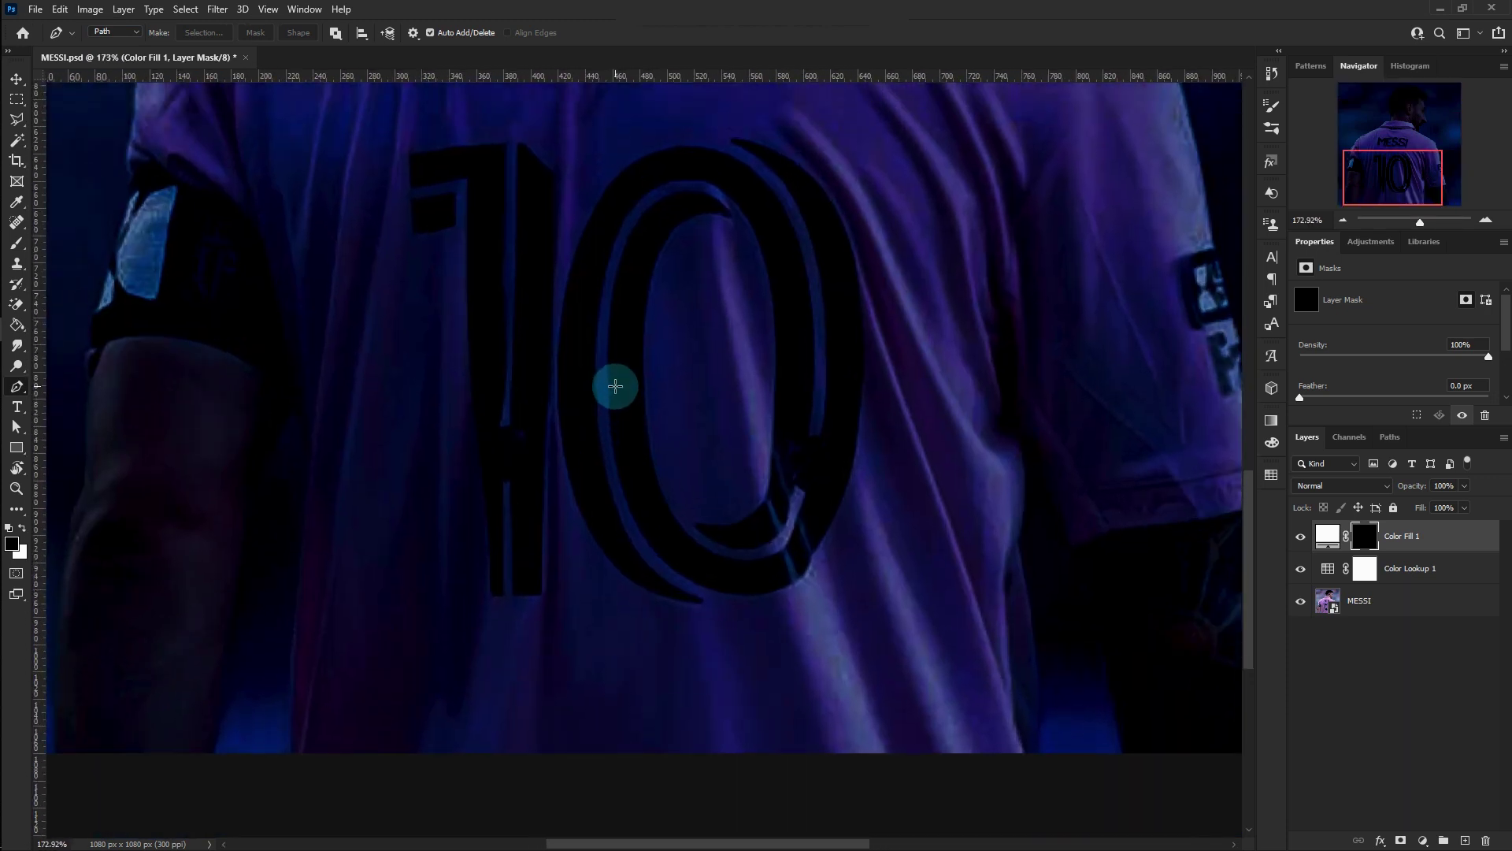
{"action": "left_click", "coordinate": [520, 142]}
{"action": "left_click", "coordinate": [554, 172]}
{"action": "left_click", "coordinate": [554, 323]}
{"action": "left_click", "coordinate": [548, 400]}
{"action": "left_click", "coordinate": [545, 476]}
{"action": "left_click", "coordinate": [543, 549]}
{"action": "left_click", "coordinate": [513, 593]}
{"action": "left_click", "coordinate": [510, 482]}
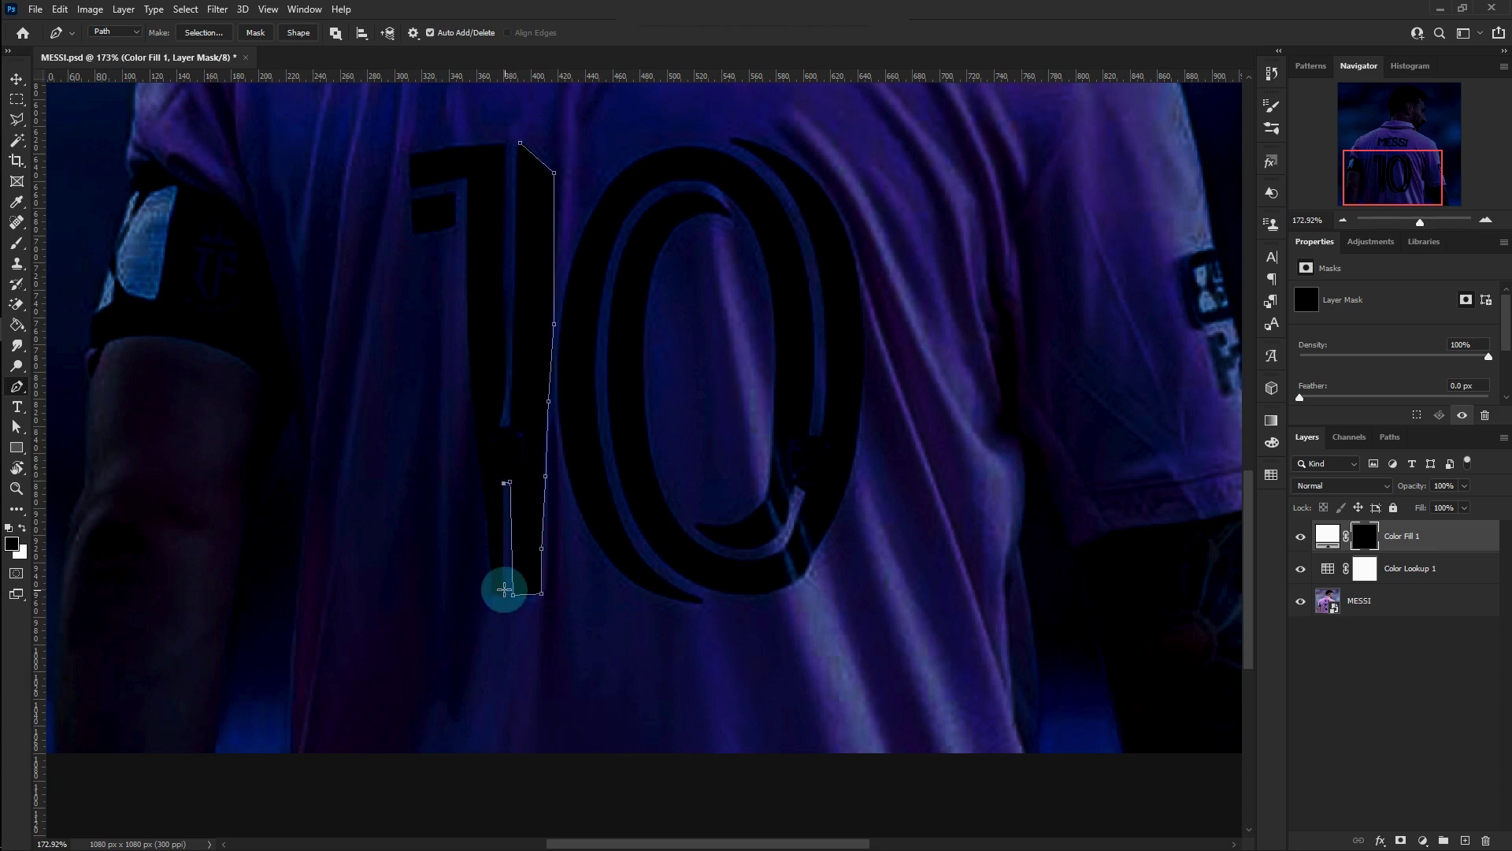
{"action": "left_click", "coordinate": [489, 595]}
{"action": "left_click", "coordinate": [487, 519]}
{"action": "left_click", "coordinate": [480, 461]}
{"action": "left_click", "coordinate": [472, 389]}
{"action": "left_click", "coordinate": [470, 248]}
{"action": "left_click", "coordinate": [469, 205]}
{"action": "left_click", "coordinate": [466, 178]}
{"action": "left_click", "coordinate": [409, 187]}
{"action": "left_click", "coordinate": [409, 155]}
{"action": "left_click", "coordinate": [505, 144]}
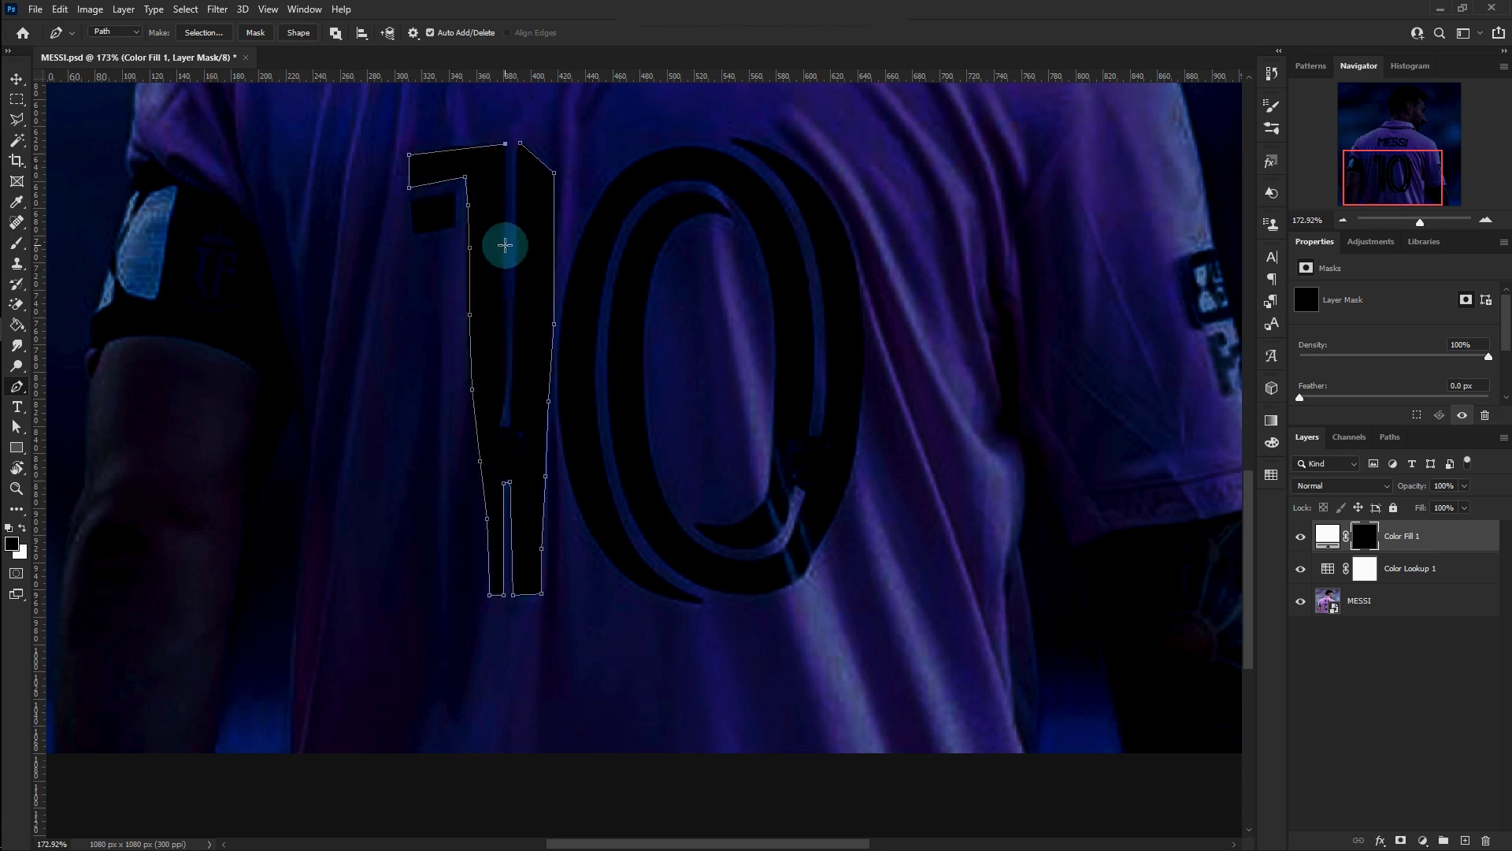
{"action": "left_click", "coordinate": [515, 294]}
{"action": "left_click", "coordinate": [514, 264]}
{"action": "left_click", "coordinate": [514, 231]}
{"action": "left_click", "coordinate": [516, 203]}
{"action": "left_click", "coordinate": [516, 182]}
{"action": "left_click", "coordinate": [517, 161]}
{"action": "left_click", "coordinate": [520, 142]}
Convert the digit 1 path to a selection with a 0 px feather and fill it with white on the fill layer's mask.
{"action": "left_click", "coordinate": [204, 32]}
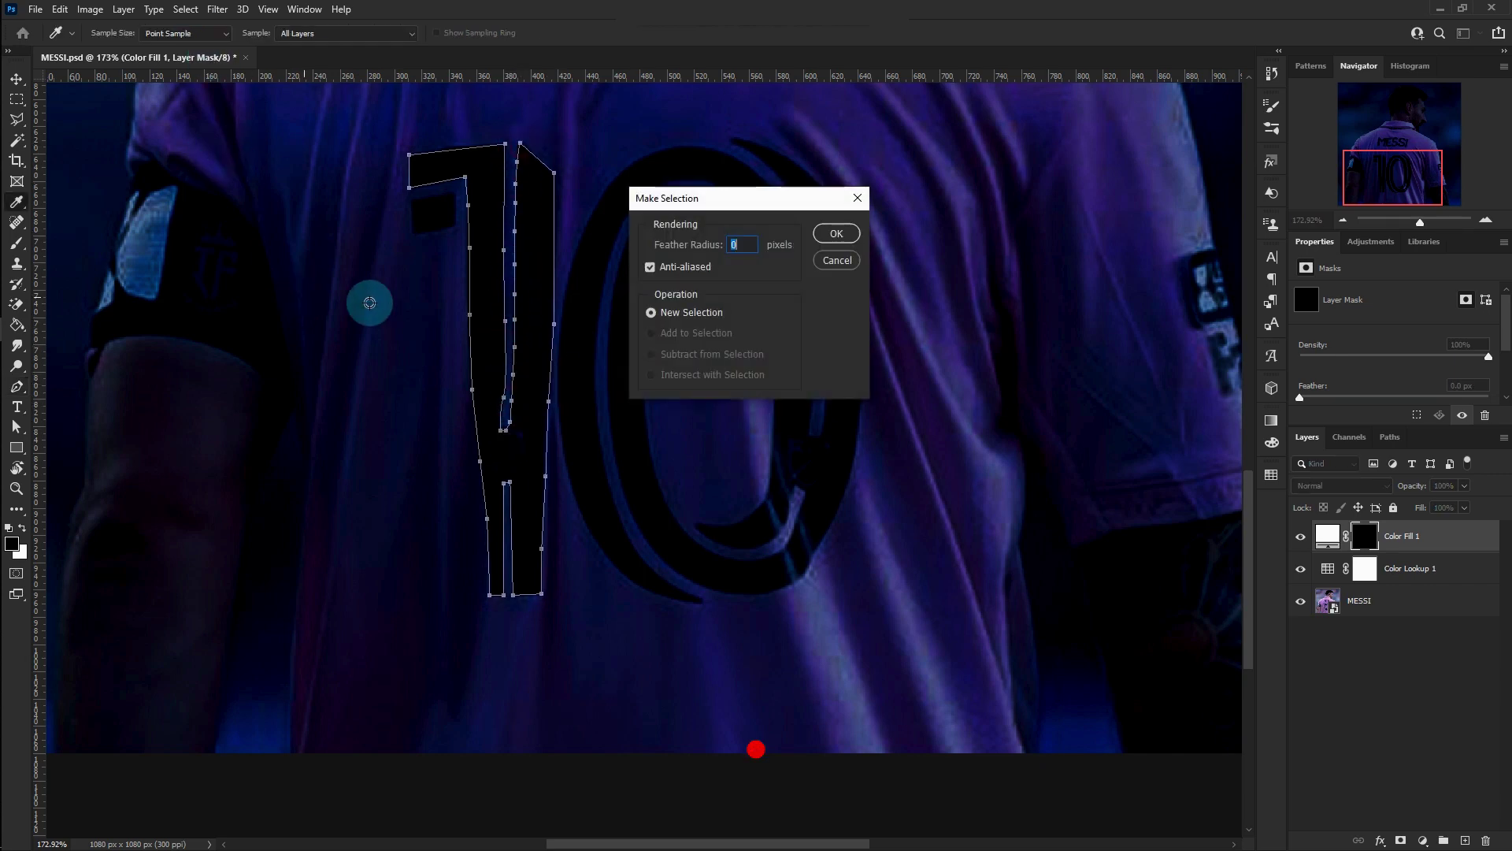
{"action": "key", "text": "Return"}
{"action": "key", "text": "ctrl+BackSpace"}
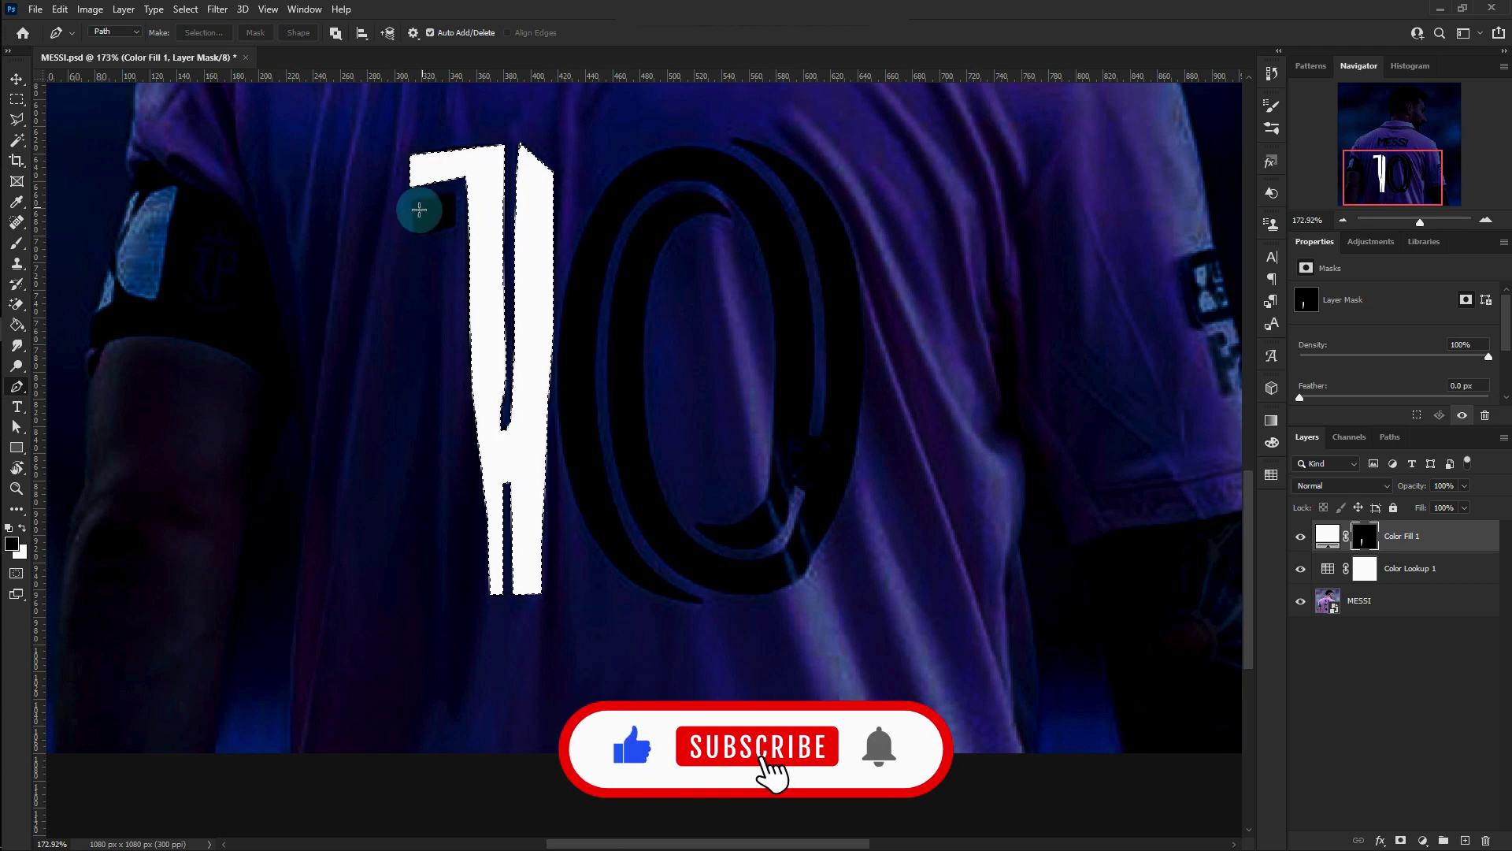
Trace the small separate block beside the top of the digit 1, make it a selection and fill it with white on the mask.
{"action": "scroll", "coordinate": [453, 268], "scroll_direction": "up", "scroll_amount": 3}
{"action": "scroll", "coordinate": [466, 301], "scroll_direction": "up", "scroll_amount": 1}
{"action": "left_click", "coordinate": [411, 291]}
{"action": "left_click", "coordinate": [483, 279]}
{"action": "left_click", "coordinate": [486, 337]}
{"action": "left_click", "coordinate": [418, 351]}
{"action": "left_click", "coordinate": [835, 234]}
{"action": "key", "text": "ctrl+BackSpace"}
Trace the curved double-stroke outline of the jersey's digit 0 as a closed Pen tool path.
{"action": "scroll", "coordinate": [505, 378], "scroll_direction": "down", "scroll_amount": 4}
{"action": "left_click", "coordinate": [771, 218]}
{"action": "left_click_drag", "start_coordinate": [860, 512], "coordinate": [837, 699]}
{"action": "left_click", "coordinate": [849, 513]}
{"action": "left_click_drag", "start_coordinate": [722, 225], "coordinate": [551, 229]}
{"action": "left_click_drag", "start_coordinate": [597, 442], "coordinate": [587, 668]}
{"action": "left_click", "coordinate": [739, 685]}
{"action": "left_click_drag", "start_coordinate": [676, 286], "coordinate": [816, 95]}
{"action": "scroll", "coordinate": [813, 90], "scroll_direction": "up", "scroll_amount": 3}
{"action": "key", "text": "ctrl+z"}
{"action": "scroll", "coordinate": [635, 355], "scroll_direction": "down", "scroll_amount": 1}
{"action": "left_click_drag", "start_coordinate": [588, 615], "coordinate": [599, 482]}
{"action": "left_click", "coordinate": [589, 615], "text": "alt"}
{"action": "left_click_drag", "start_coordinate": [620, 315], "coordinate": [691, 196]}
{"action": "left_click", "coordinate": [620, 314], "text": "alt"}
{"action": "left_click_drag", "start_coordinate": [764, 301], "coordinate": [839, 381]}
{"action": "left_click", "coordinate": [763, 300], "text": "alt"}
{"action": "left_click_drag", "start_coordinate": [810, 628], "coordinate": [783, 833]}
{"action": "key", "text": "ctrl+z"}
{"action": "left_click_drag", "start_coordinate": [817, 461], "coordinate": [762, 714]}
{"action": "left_click", "coordinate": [723, 713]}
{"action": "left_click", "coordinate": [712, 713]}
{"action": "left_click", "coordinate": [790, 741]}
{"action": "left_click", "coordinate": [841, 666]}
{"action": "left_click", "coordinate": [855, 670]}
{"action": "left_click_drag", "start_coordinate": [775, 762], "coordinate": [717, 771]}
{"action": "left_click", "coordinate": [775, 763], "text": "alt"}
{"action": "left_click_drag", "start_coordinate": [645, 576], "coordinate": [714, 273]}
{"action": "left_click", "coordinate": [645, 575], "text": "alt"}
{"action": "left_click", "coordinate": [671, 344], "text": "alt"}
{"action": "left_click_drag", "start_coordinate": [754, 313], "coordinate": [814, 334]}
{"action": "left_click_drag", "start_coordinate": [673, 286], "coordinate": [612, 312]}
{"action": "left_click", "coordinate": [597, 486]}
{"action": "left_click", "coordinate": [656, 747]}
{"action": "left_click_drag", "start_coordinate": [835, 788], "coordinate": [935, 735]}
{"action": "left_click_drag", "start_coordinate": [925, 554], "coordinate": [945, 404]}
{"action": "key", "text": "ctrl+z"}
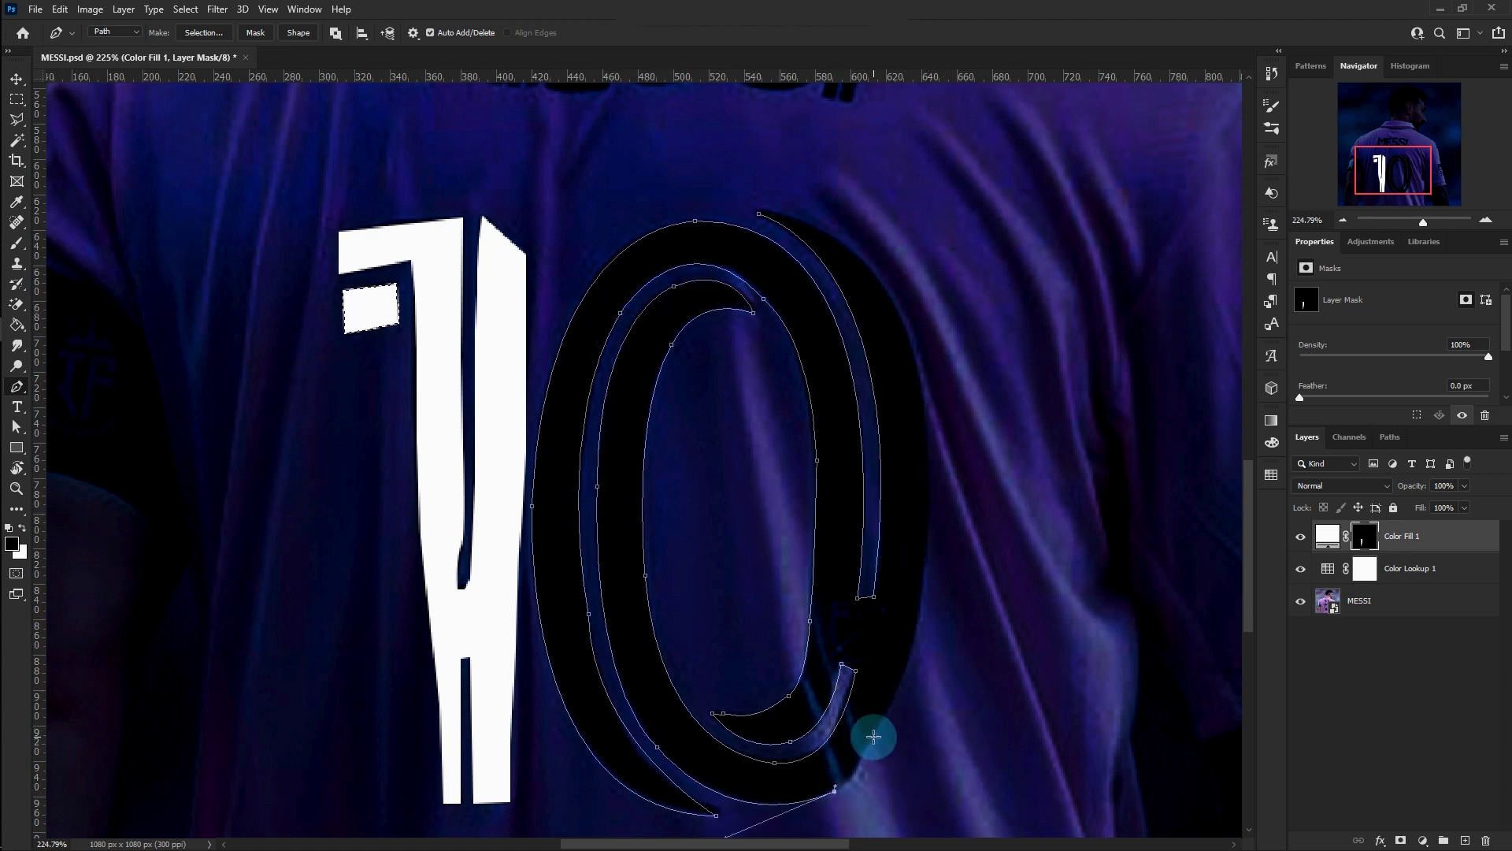
{"action": "left_click_drag", "start_coordinate": [872, 737], "coordinate": [761, 214]}
Load the digit 0 path as a selection, fill it with white on the mask and deselect.
{"action": "key", "text": "ctrl+Return"}
{"action": "key", "text": "ctrl+BackSpace"}
{"action": "key", "text": "ctrl+d"}
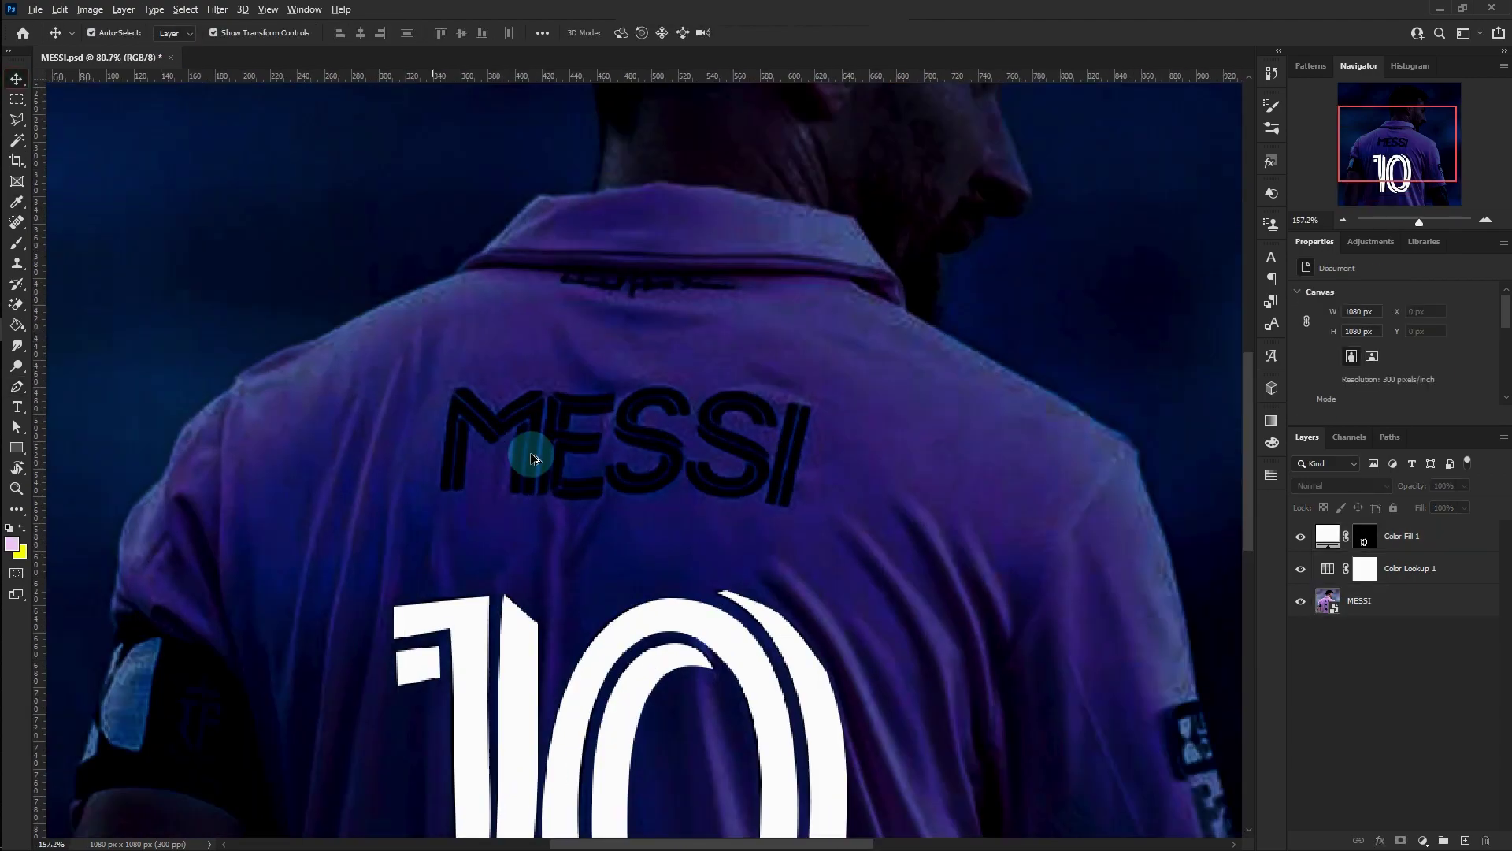
Trace the inner left stroke of the M in MESSI as a selection and fill it with white on the Color Fill 1 mask.
{"action": "scroll", "coordinate": [540, 438], "scroll_direction": "up", "scroll_amount": 3}
{"action": "left_click", "coordinate": [18, 387]}
{"action": "left_click", "coordinate": [381, 418]}
{"action": "left_click", "coordinate": [398, 430]}
{"action": "left_click", "coordinate": [389, 566]}
{"action": "left_click", "coordinate": [367, 567]}
{"action": "left_click", "coordinate": [381, 417]}
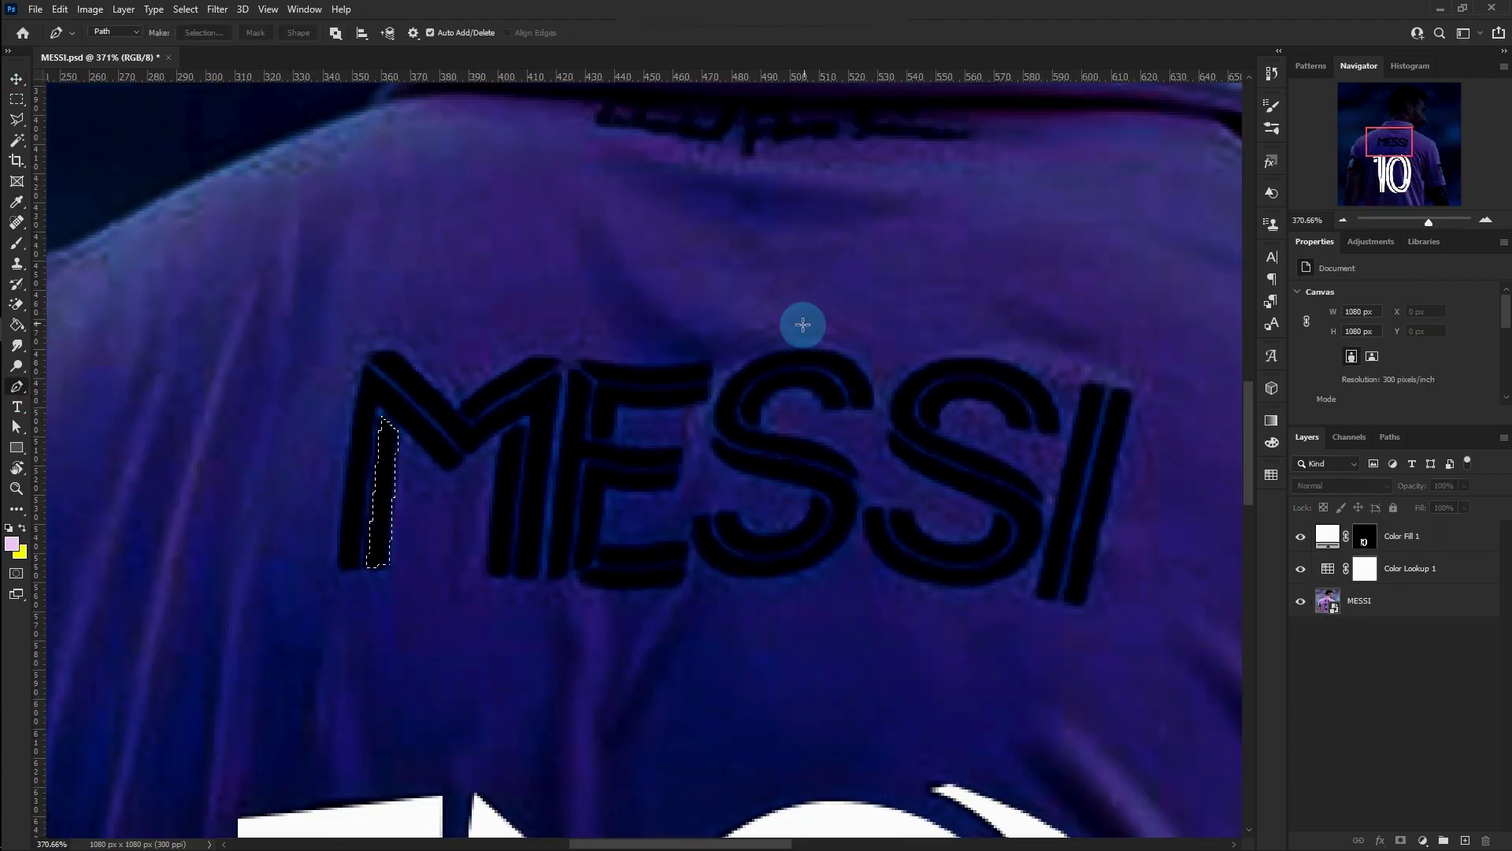
{"action": "left_click", "coordinate": [1364, 535]}
{"action": "key", "text": "ctrl+BackSpace"}
{"action": "left_click", "coordinate": [370, 366]}
{"action": "left_click", "coordinate": [338, 564]}
{"action": "left_click", "coordinate": [358, 566]}
{"action": "left_click", "coordinate": [376, 407]}
{"action": "left_click", "coordinate": [462, 455]}
{"action": "key", "text": "ctrl+z"}
{"action": "key", "text": "ctrl+z"}
{"action": "key", "text": "ctrl+z"}
{"action": "key", "text": "ctrl+z"}
{"action": "key", "text": "ctrl+z"}
Trace the M's outer left stroke and its lower diagonal, make it a selection and fill it with white on the mask.
{"action": "left_click", "coordinate": [366, 364]}
{"action": "left_click", "coordinate": [358, 389]}
{"action": "left_click", "coordinate": [356, 418]}
{"action": "left_click", "coordinate": [349, 462]}
{"action": "left_click", "coordinate": [344, 503]}
{"action": "left_click", "coordinate": [340, 541]}
{"action": "left_click", "coordinate": [340, 564]}
{"action": "left_click", "coordinate": [376, 407]}
{"action": "left_click", "coordinate": [446, 469]}
{"action": "left_click", "coordinate": [462, 456]}
{"action": "right_click", "coordinate": [465, 460]}
{"action": "left_click", "coordinate": [837, 233]}
{"action": "key", "text": "ctrl+BackSpace"}
Trace the M's upper diagonal and right-hand strokes, convert the path to a selection and fill it with white on the mask.
{"action": "left_click", "coordinate": [366, 351]}
{"action": "left_click", "coordinate": [398, 351]}
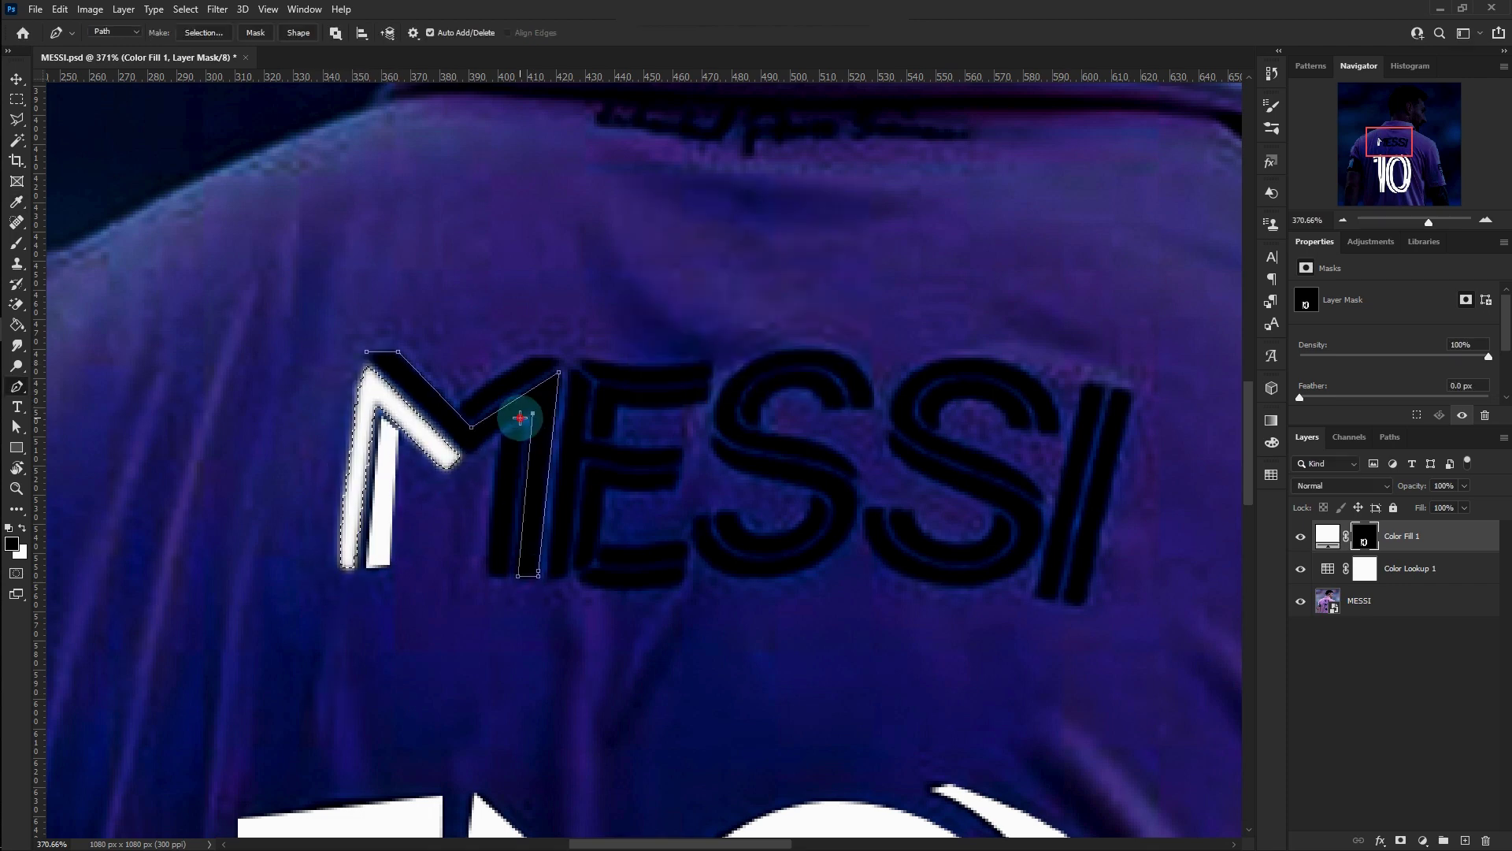
{"action": "key", "text": "Return"}
{"action": "key", "text": "ctrl+BackSpace"}
Trace the vertical outer stroke of the E next to the M, make it a selection and fill it with white on the mask.
{"action": "key", "text": "p"}
{"action": "left_click", "coordinate": [570, 365]}
{"action": "left_click", "coordinate": [591, 384]}
{"action": "left_click", "coordinate": [564, 576]}
{"action": "left_click", "coordinate": [551, 575]}
{"action": "left_click", "coordinate": [571, 365]}
{"action": "right_click", "coordinate": [574, 371]}
{"action": "key", "text": "Return"}
{"action": "key", "text": "ctrl+BackSpace"}
Trace the upper stroke of the E's top arm, make it a selection and fill it with white on the Color Fill 1 mask.
{"action": "left_click", "coordinate": [580, 357]}
{"action": "left_click_drag", "start_coordinate": [710, 363], "coordinate": [784, 351]}
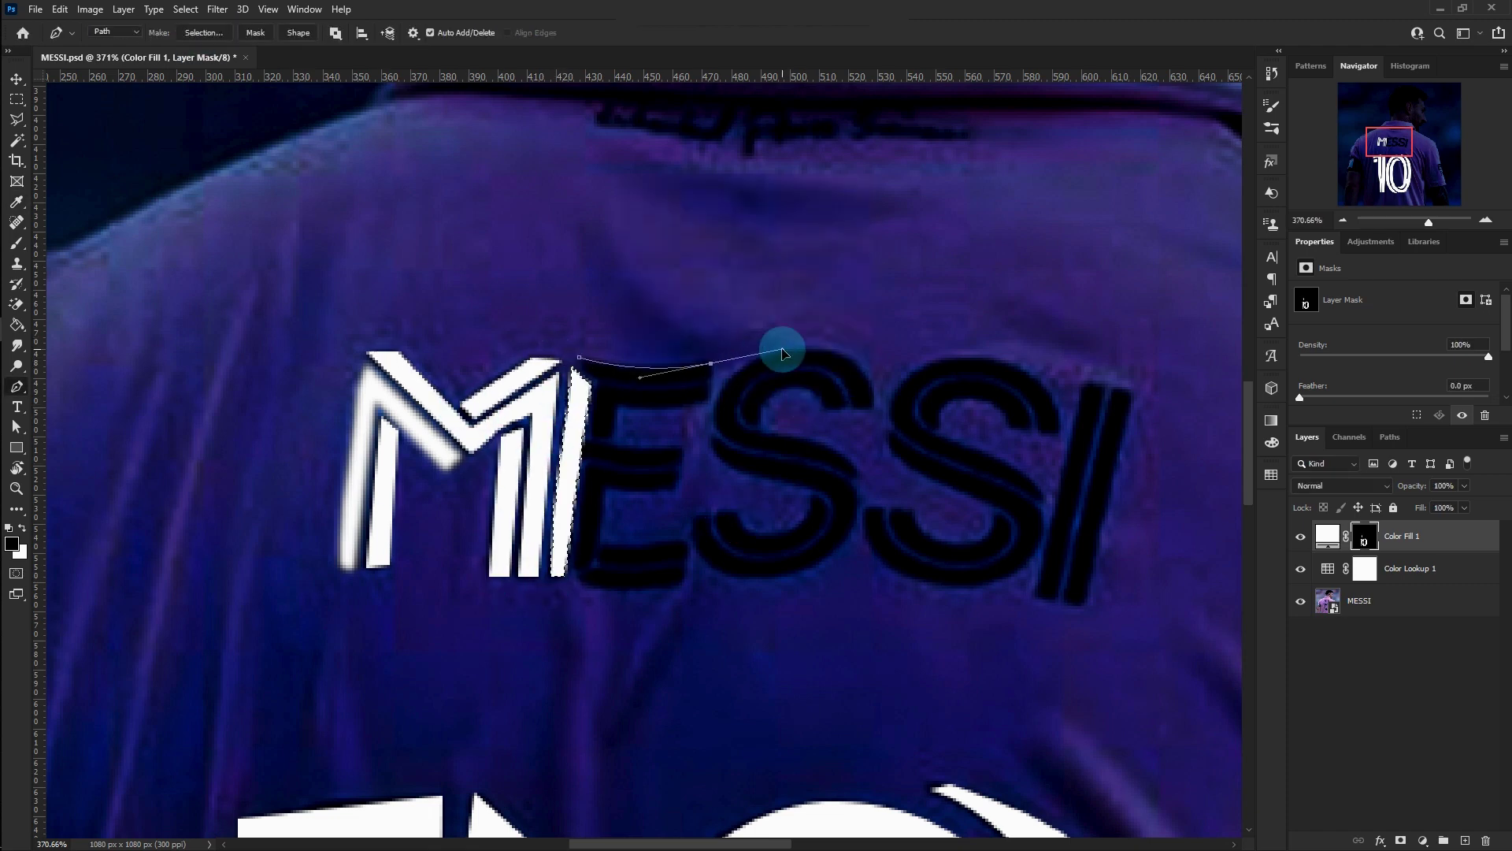
{"action": "left_click", "coordinate": [579, 357]}
{"action": "right_click", "coordinate": [583, 362]}
{"action": "key", "text": "Return"}
{"action": "key", "text": "ctrl+BackSpace"}
Trace the inner lower stroke of the E's top arm with the Pen tool.
{"action": "left_click", "coordinate": [600, 388]}
{"action": "left_click", "coordinate": [707, 389]}
{"action": "left_click", "coordinate": [706, 400]}
{"action": "left_click", "coordinate": [619, 405]}
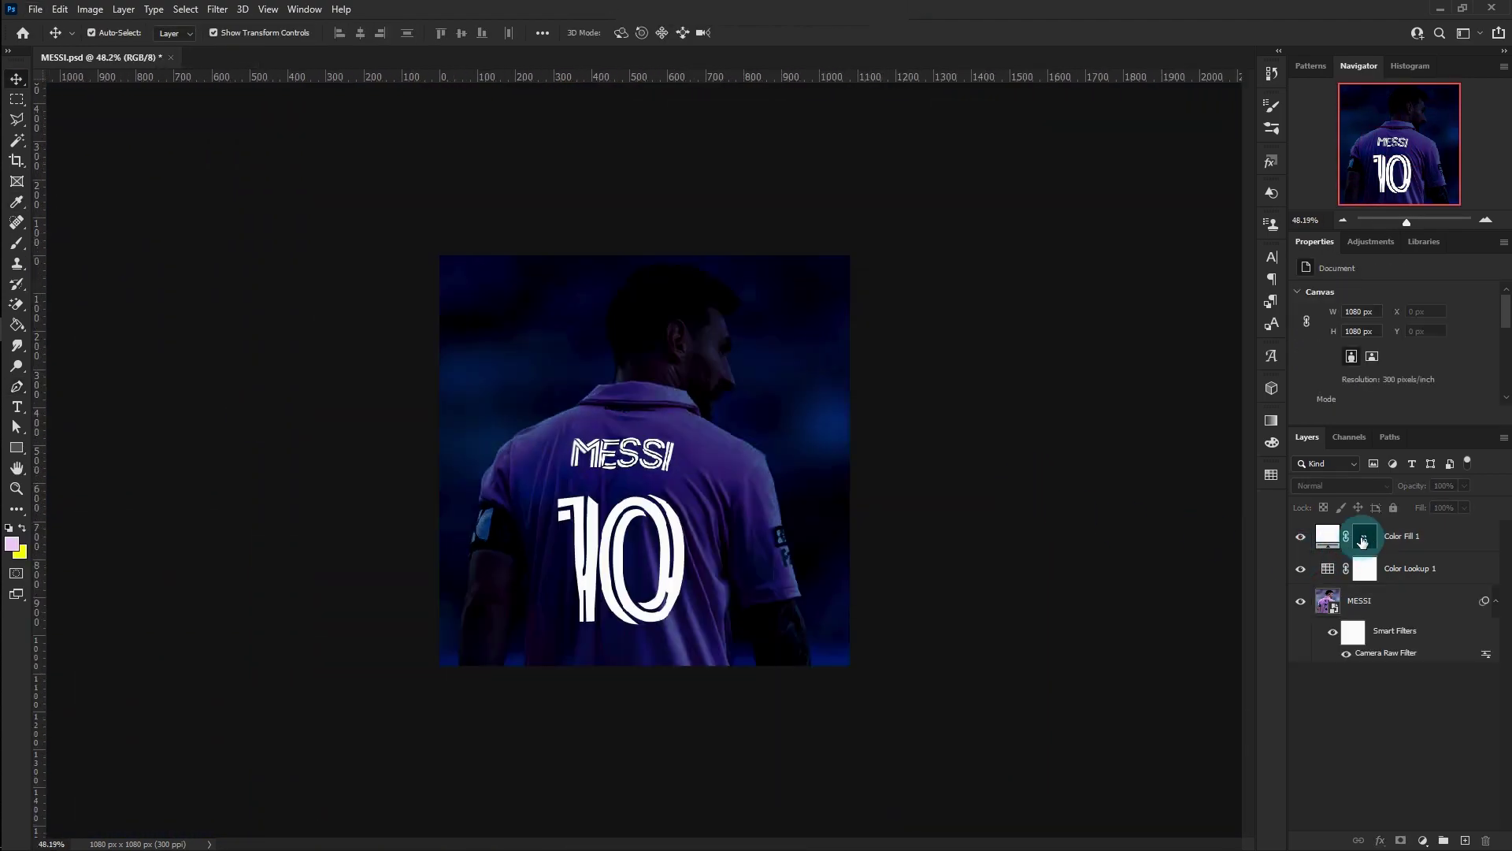
Soften the Color Fill 1 layer mask with a Gaussian Blur of 2 pixels radius.
{"action": "left_click", "coordinate": [1364, 537]}
{"action": "left_click", "coordinate": [214, 11]}
{"action": "mouse_move", "coordinate": [244, 207]}
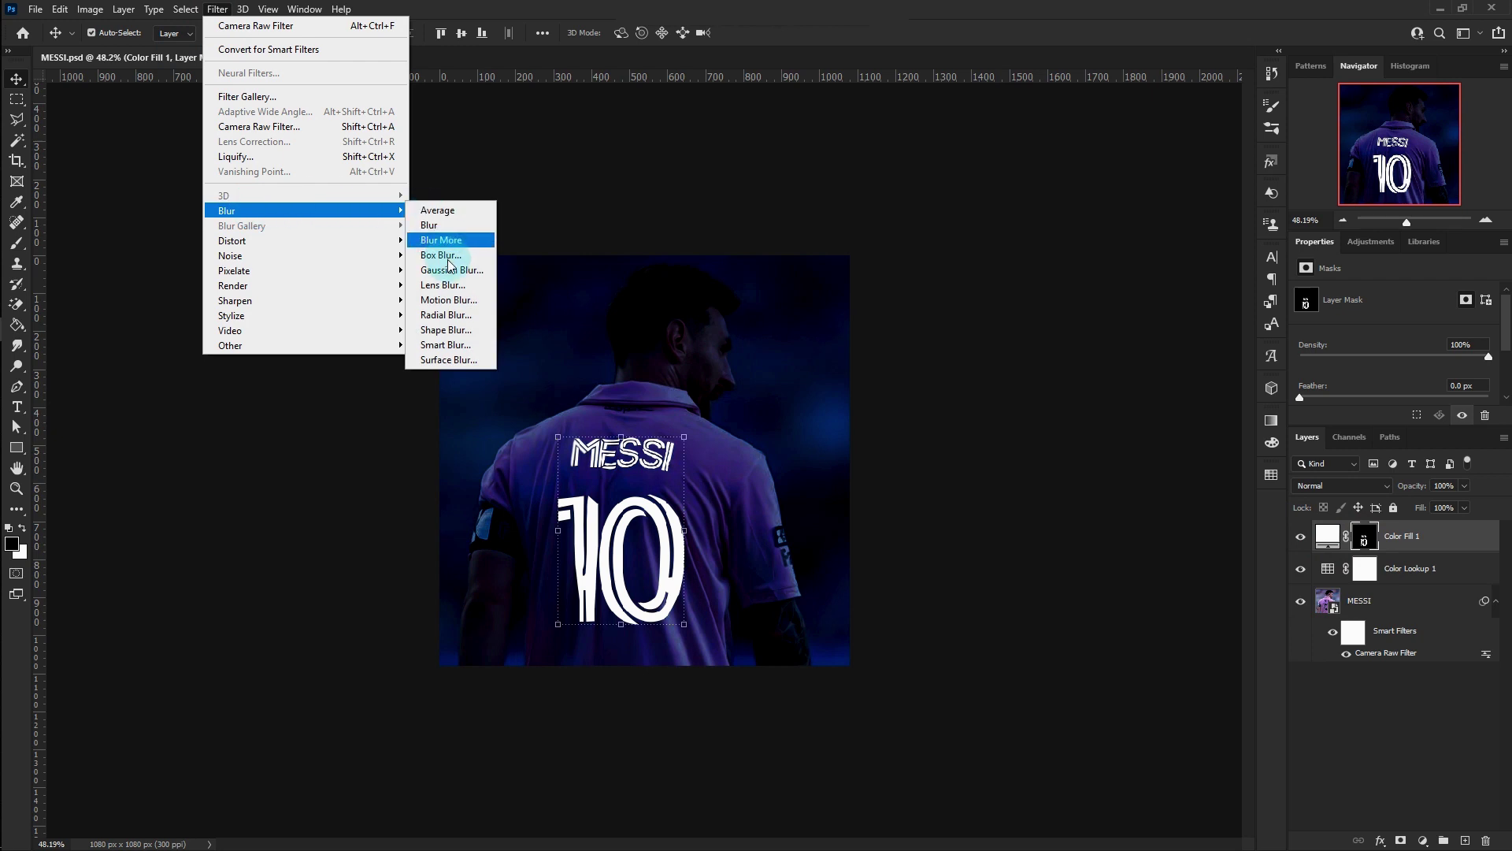
{"action": "left_click", "coordinate": [450, 274]}
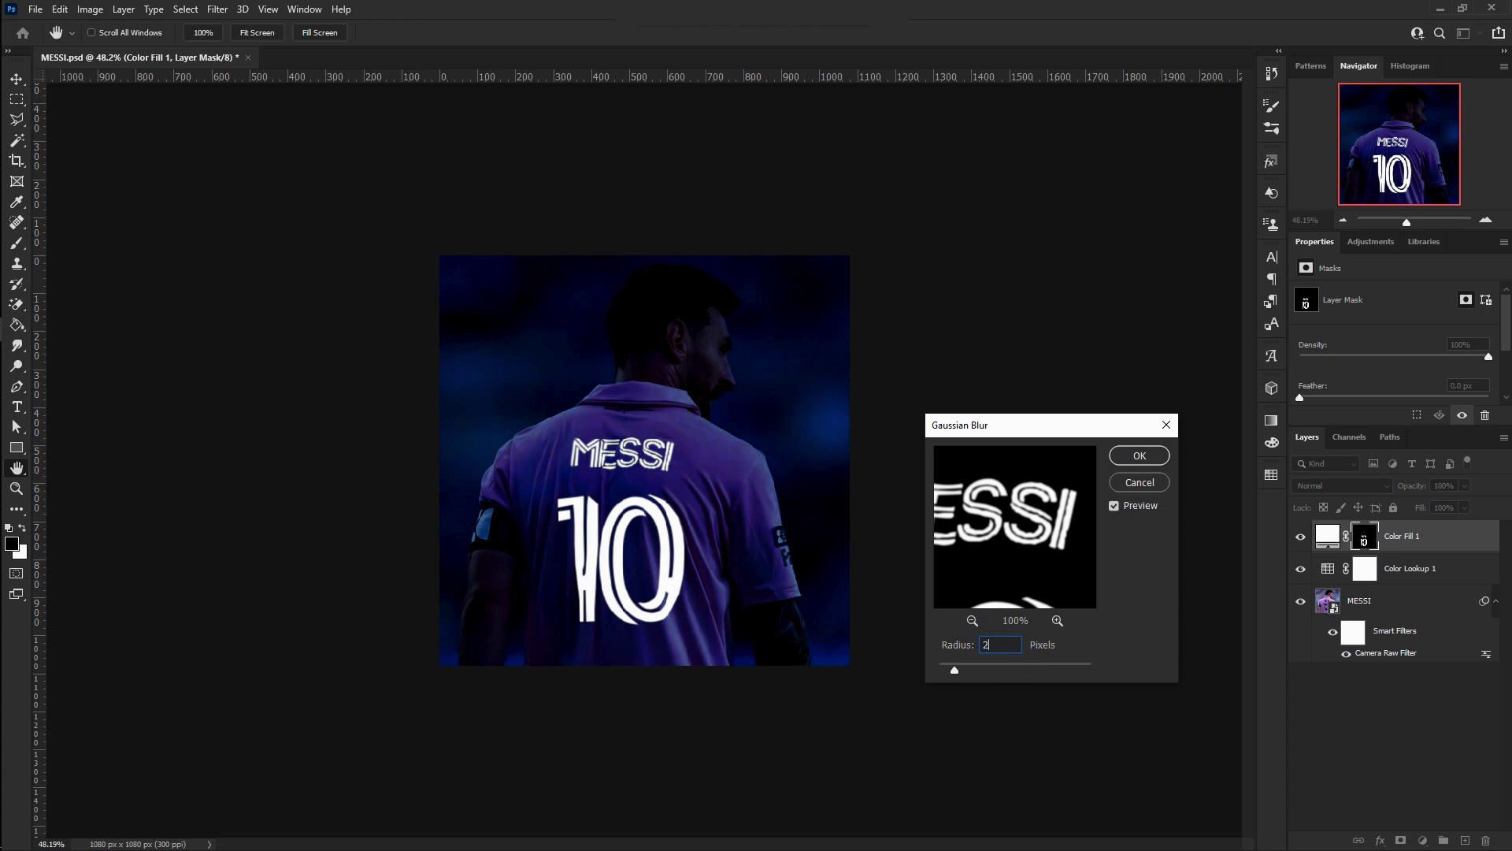
{"action": "left_click", "coordinate": [1140, 455]}
Add an Outer Glow to the Color Fill 1 layer in the pinkish purple colour #cc6be5.
{"action": "right_click", "coordinate": [1435, 536]}
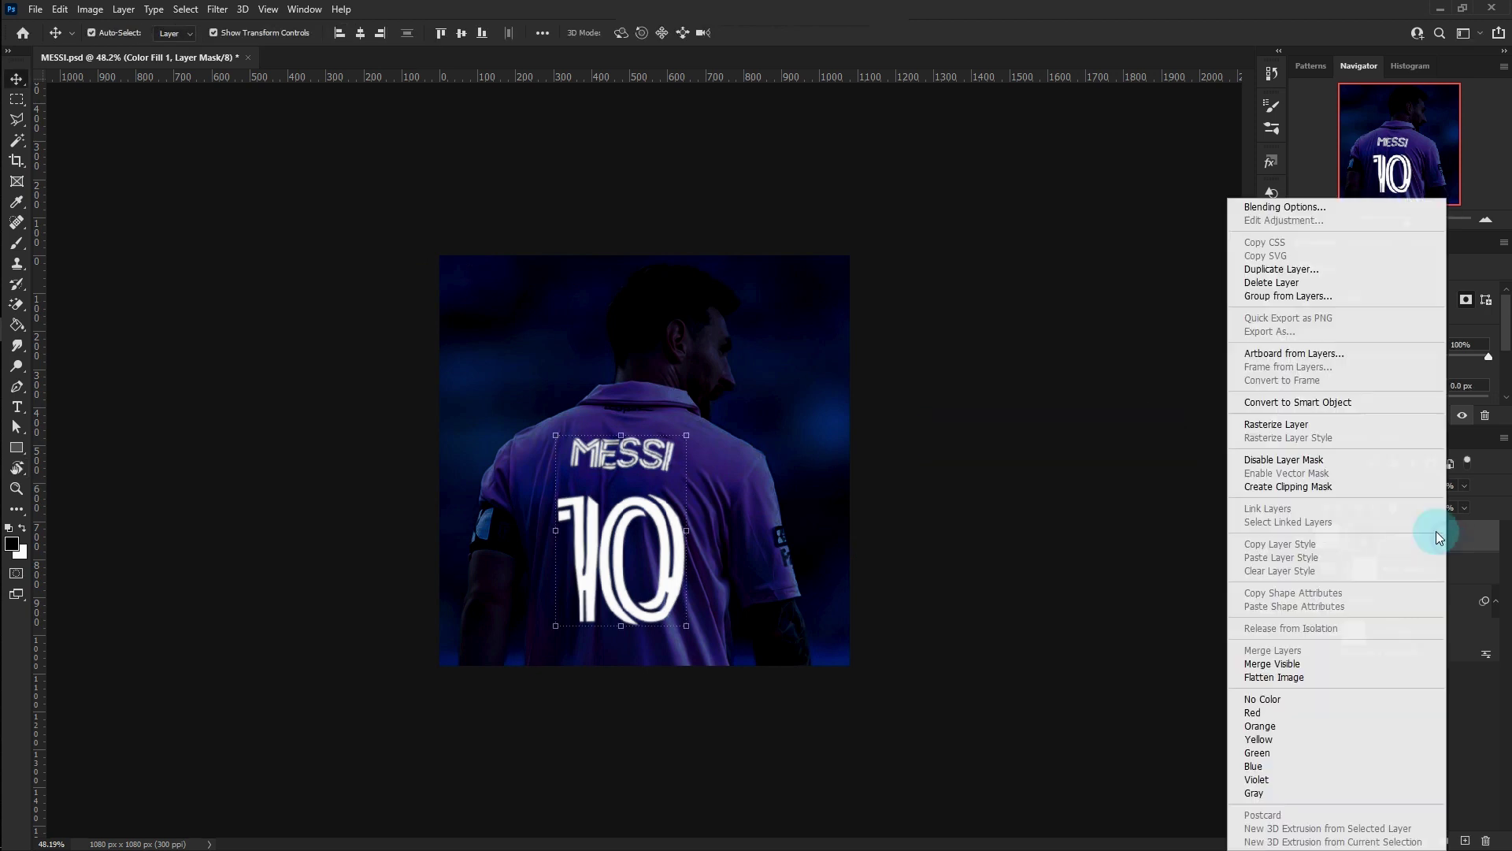
{"action": "left_click", "coordinate": [1306, 209]}
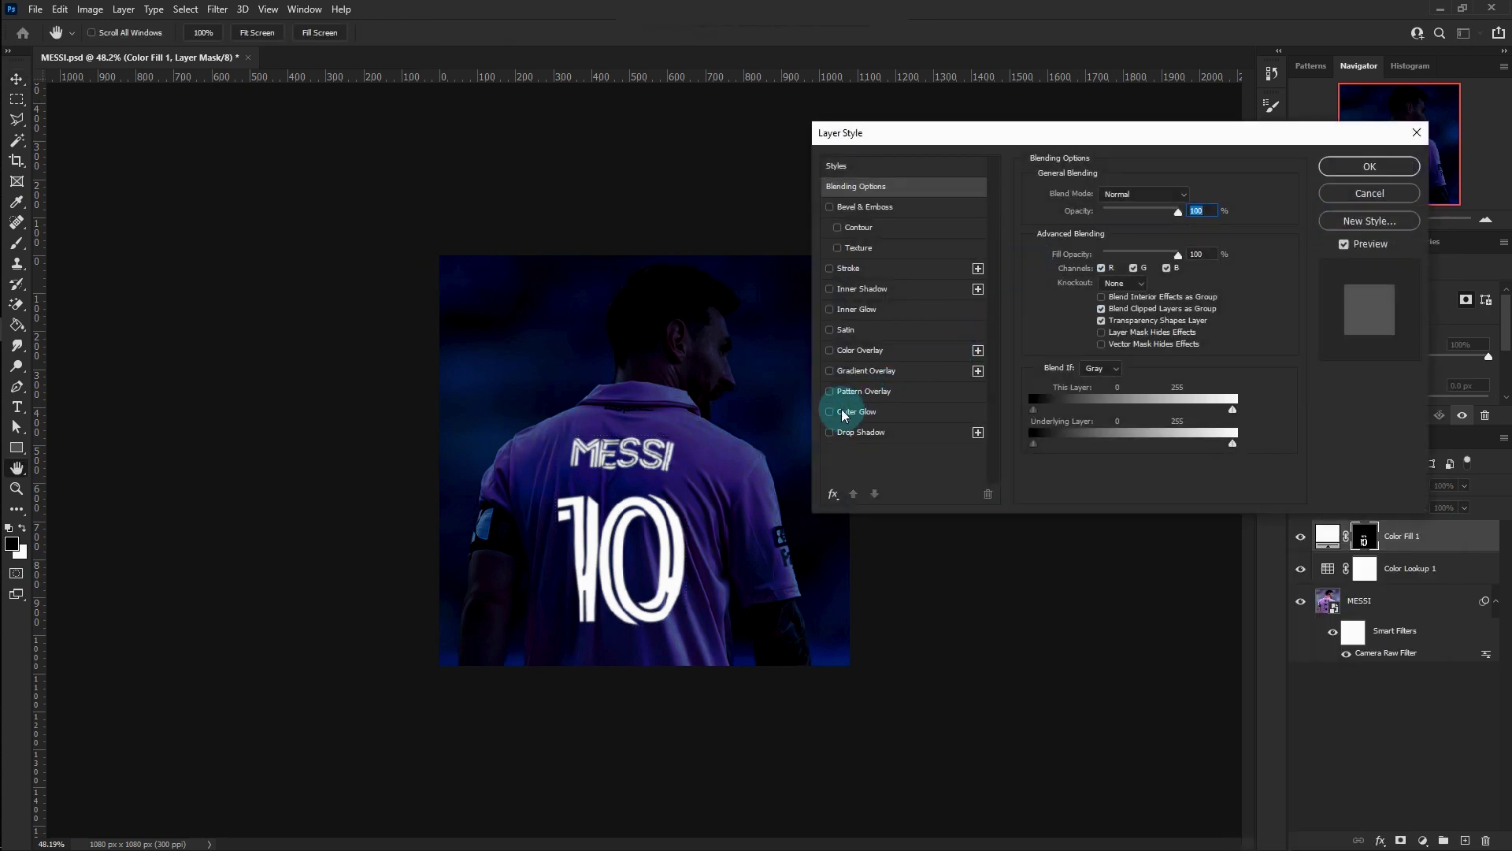
{"action": "left_click", "coordinate": [829, 412]}
{"action": "left_click", "coordinate": [903, 416]}
{"action": "left_click", "coordinate": [1069, 249]}
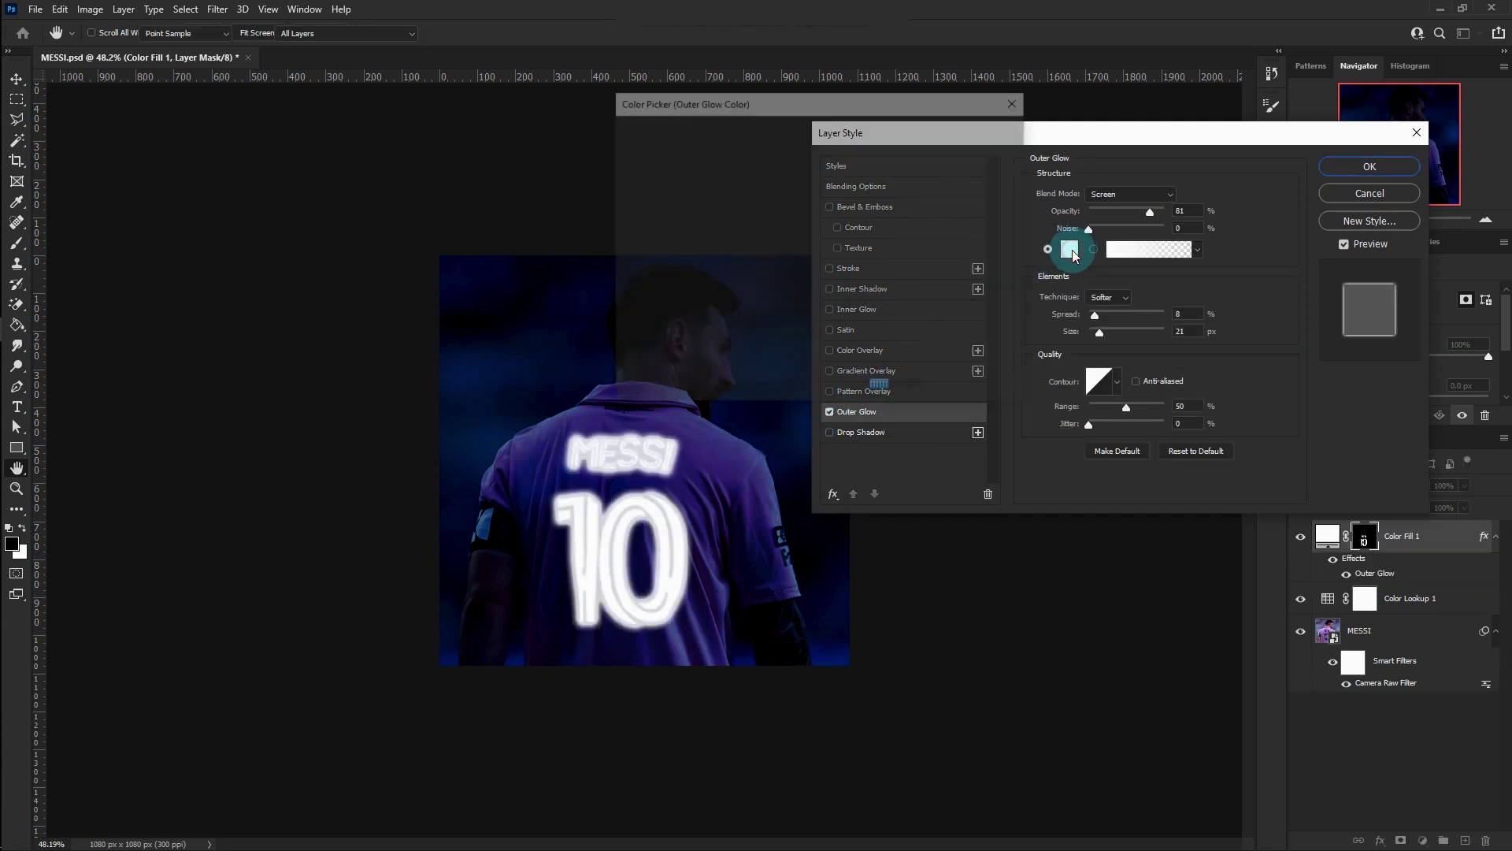
{"action": "type", "text": "db4dff"}
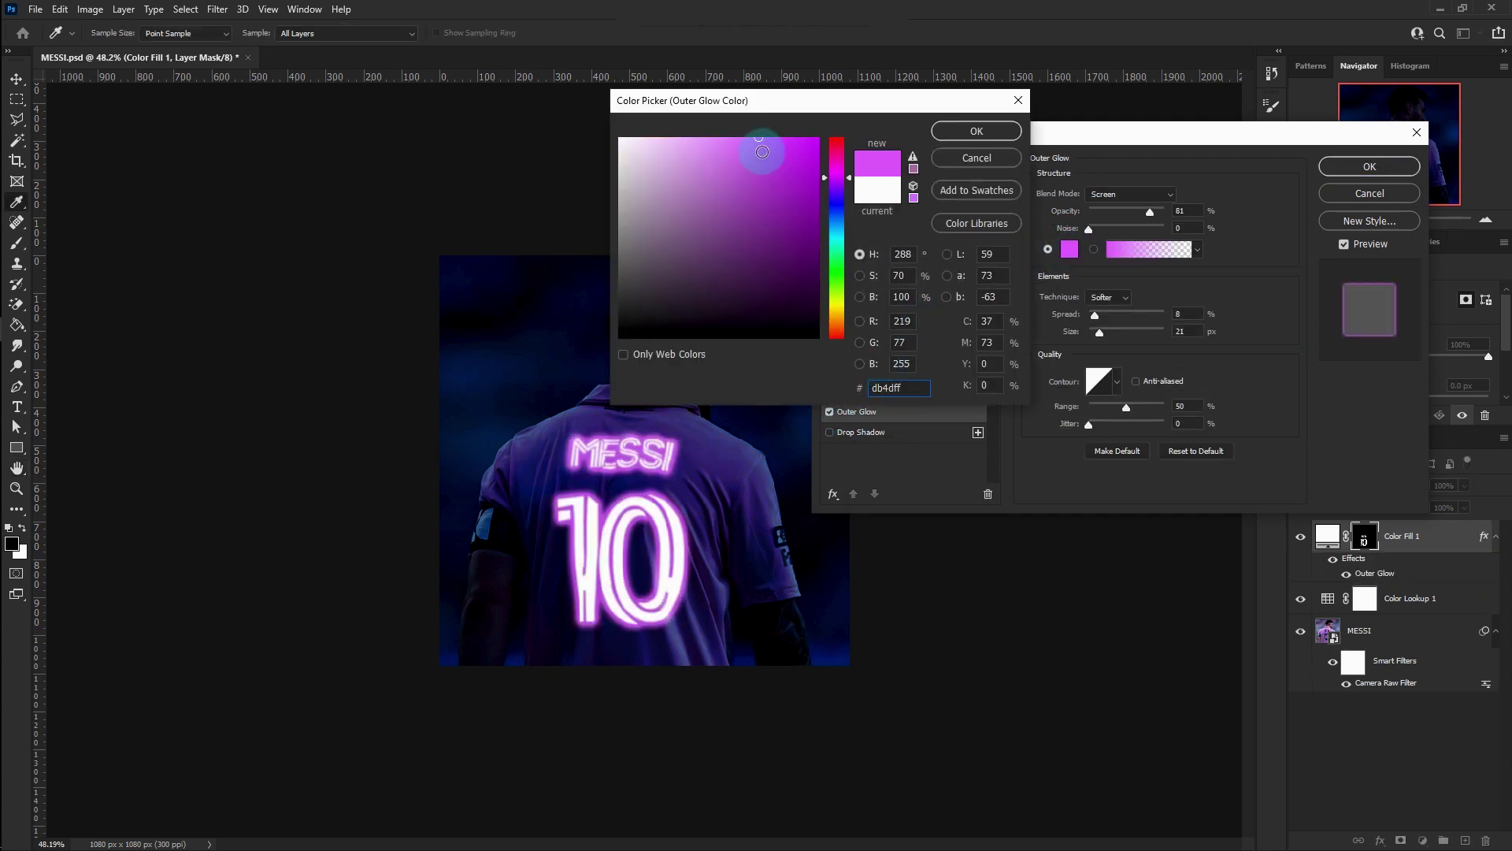
{"action": "left_click_drag", "start_coordinate": [744, 174], "coordinate": [726, 166]}
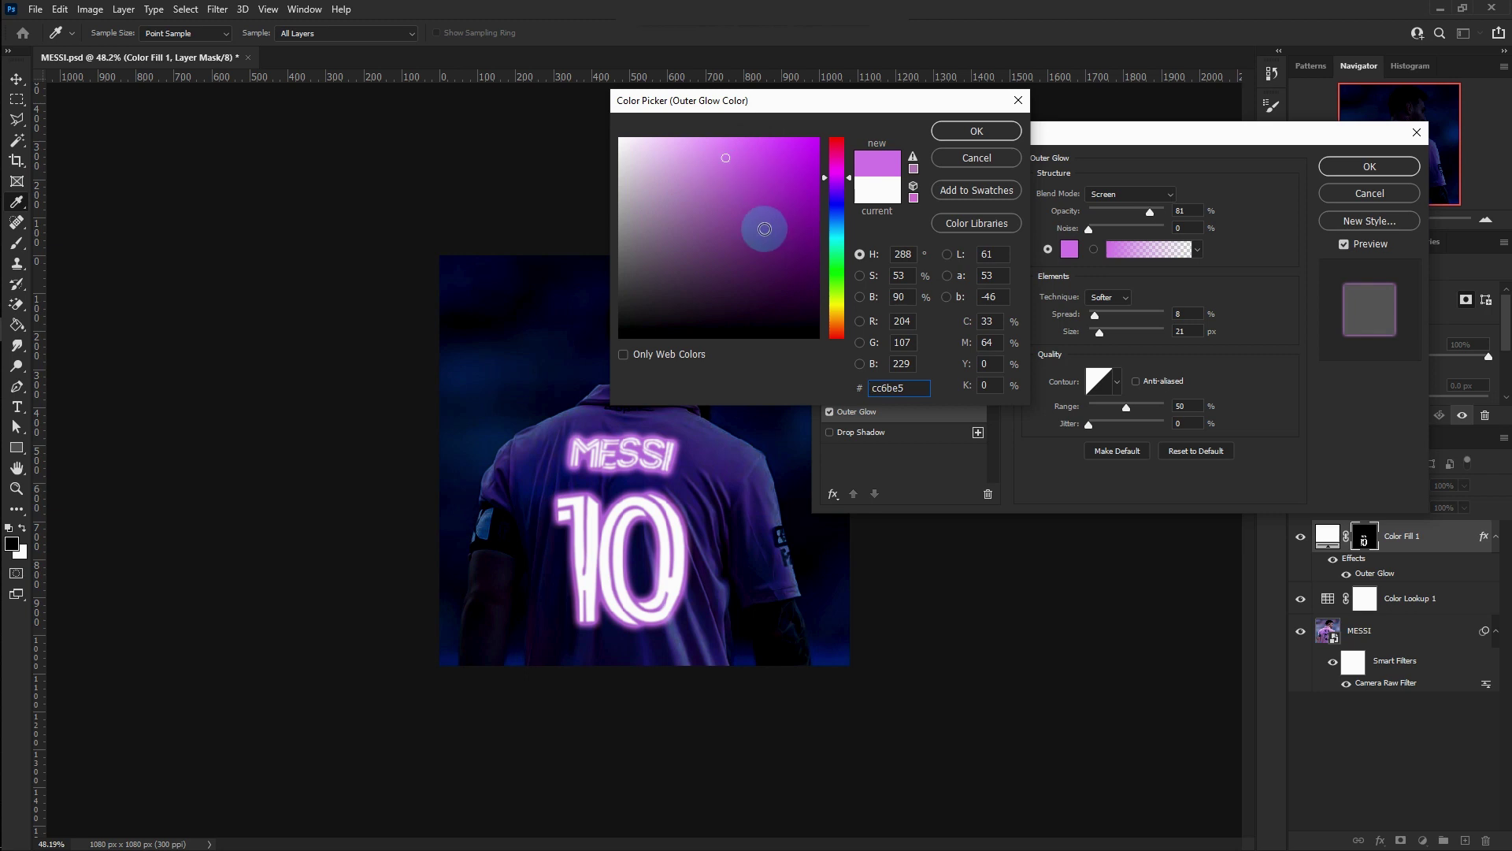
{"action": "left_click", "coordinate": [984, 132]}
Tune the outer glow to 79% opacity, 5% spread, 43 px size and 57% range, and apply it.
{"action": "left_click_drag", "start_coordinate": [1100, 315], "coordinate": [1104, 332]}
{"action": "left_click_drag", "start_coordinate": [1149, 212], "coordinate": [1136, 215]}
{"action": "mouse_move", "coordinate": [1127, 407]}
{"action": "left_mouse_down"}
{"action": "mouse_move", "coordinate": [1112, 404]}
{"action": "mouse_move", "coordinate": [1132, 403]}
{"action": "left_mouse_up"}
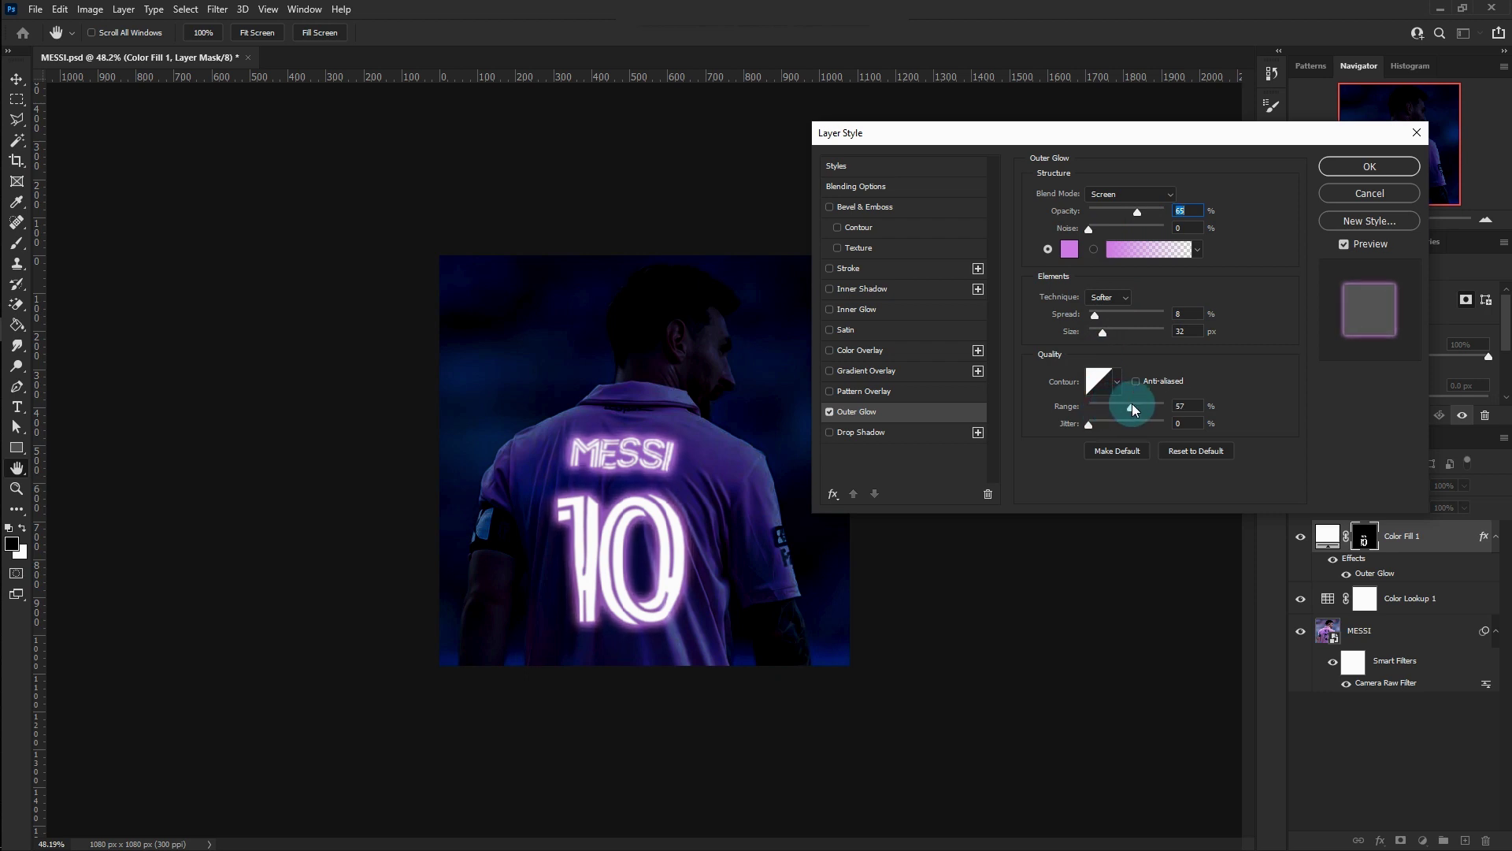
{"action": "left_click_drag", "start_coordinate": [1094, 315], "coordinate": [1103, 315]}
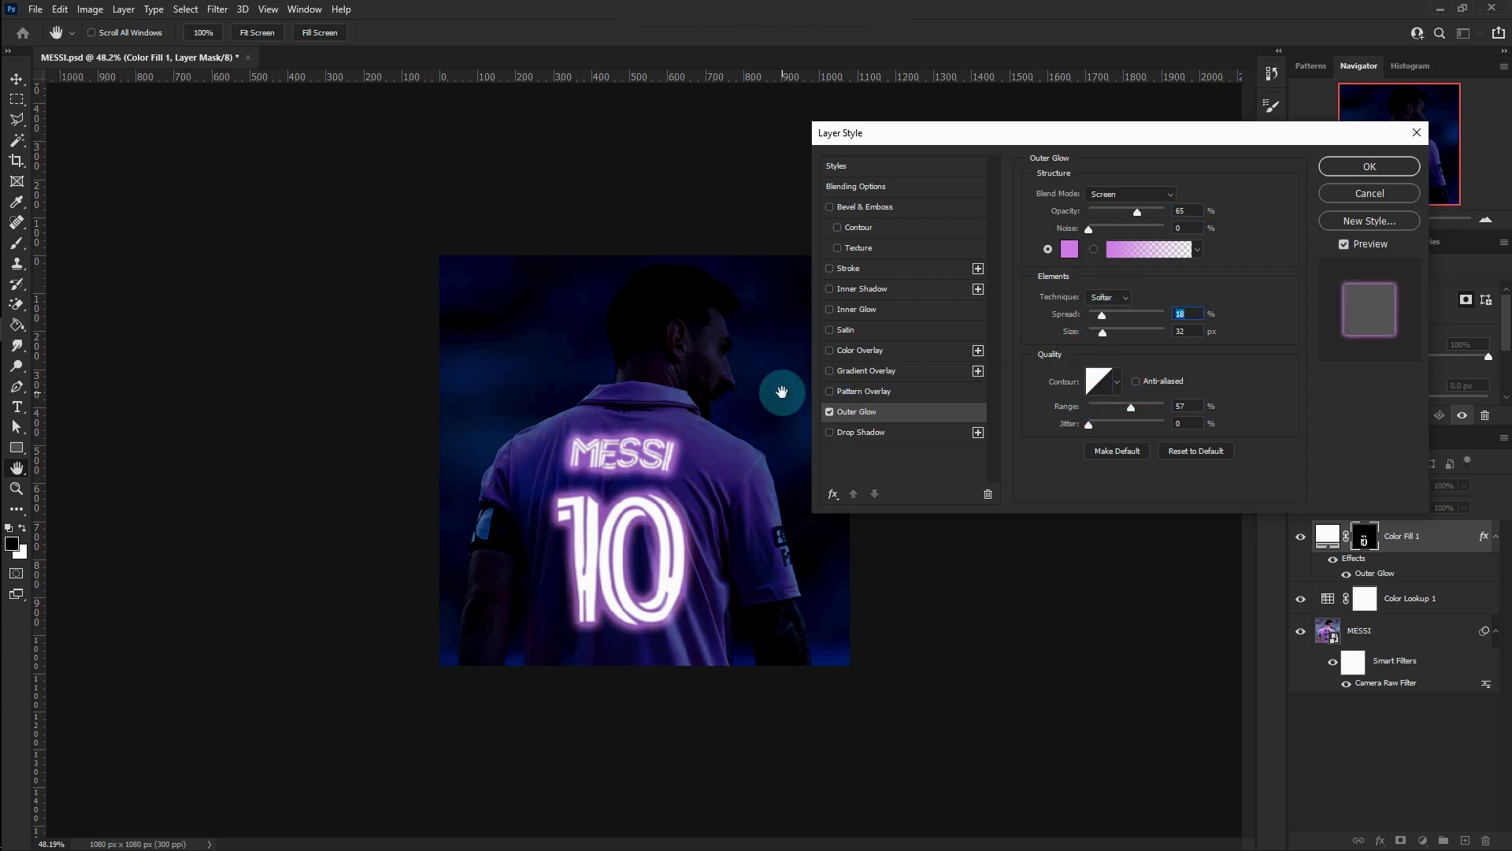
{"action": "left_click_drag", "start_coordinate": [1101, 332], "coordinate": [1107, 332]}
{"action": "left_click_drag", "start_coordinate": [1136, 211], "coordinate": [1146, 215]}
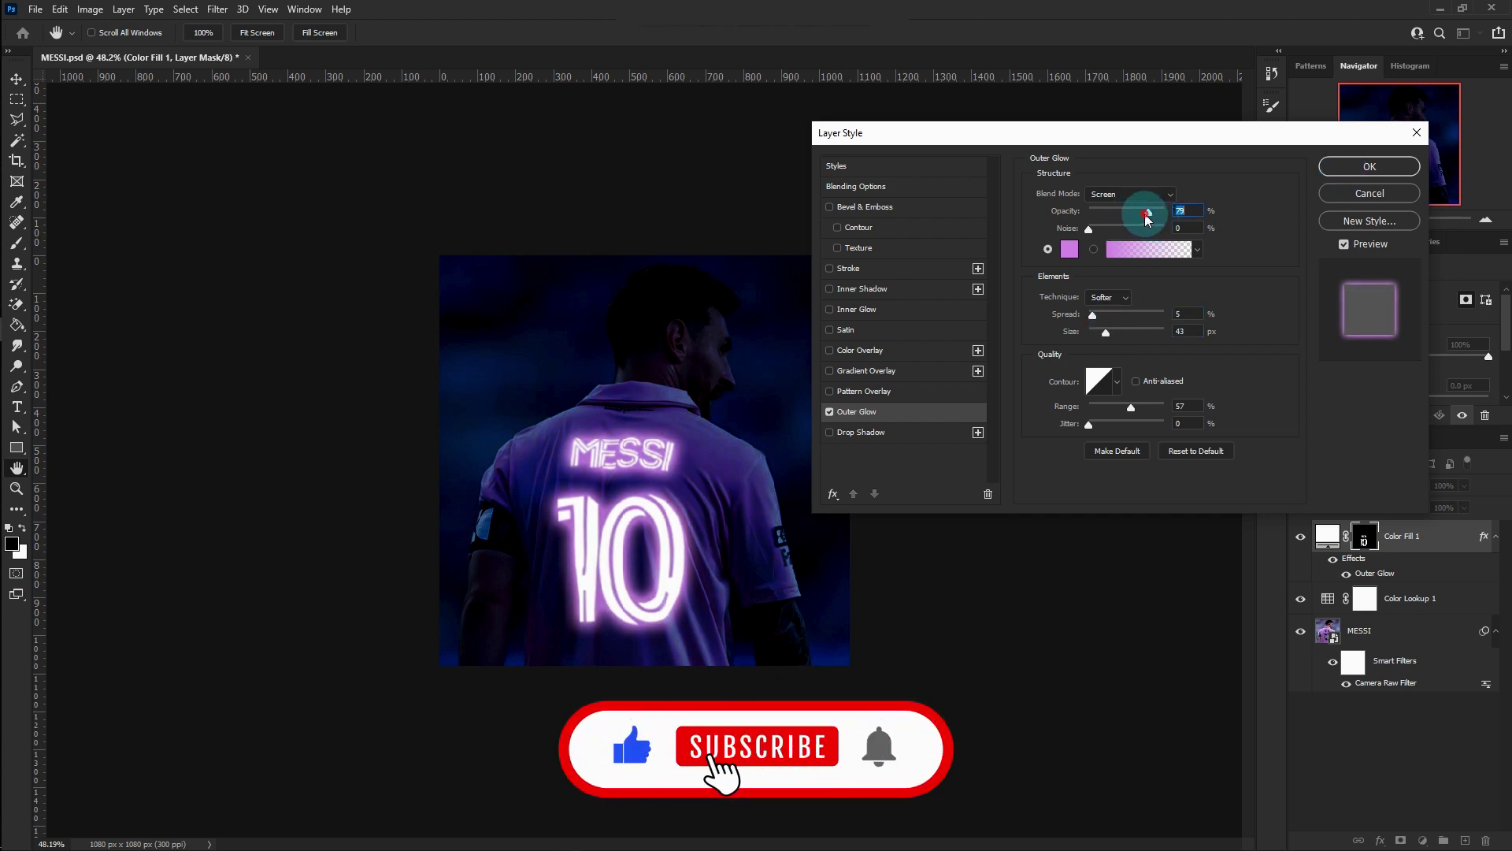
{"action": "left_click", "coordinate": [1343, 169]}
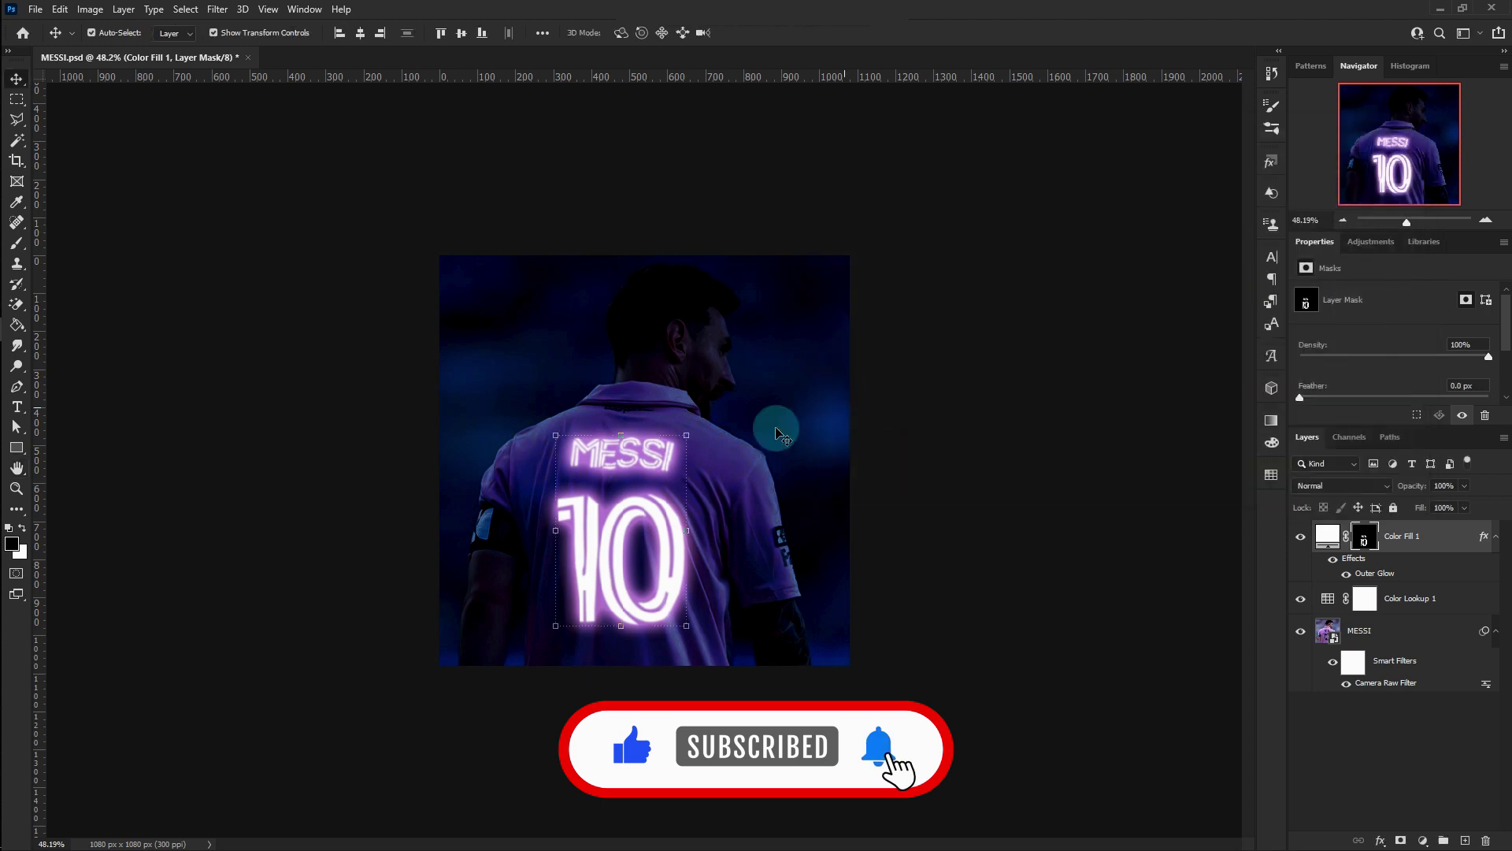
Add a new empty layer above Color Fill 1 and set its blend mode to Color Dodge.
{"action": "scroll", "coordinate": [524, 543], "scroll_direction": "up", "scroll_amount": 3}
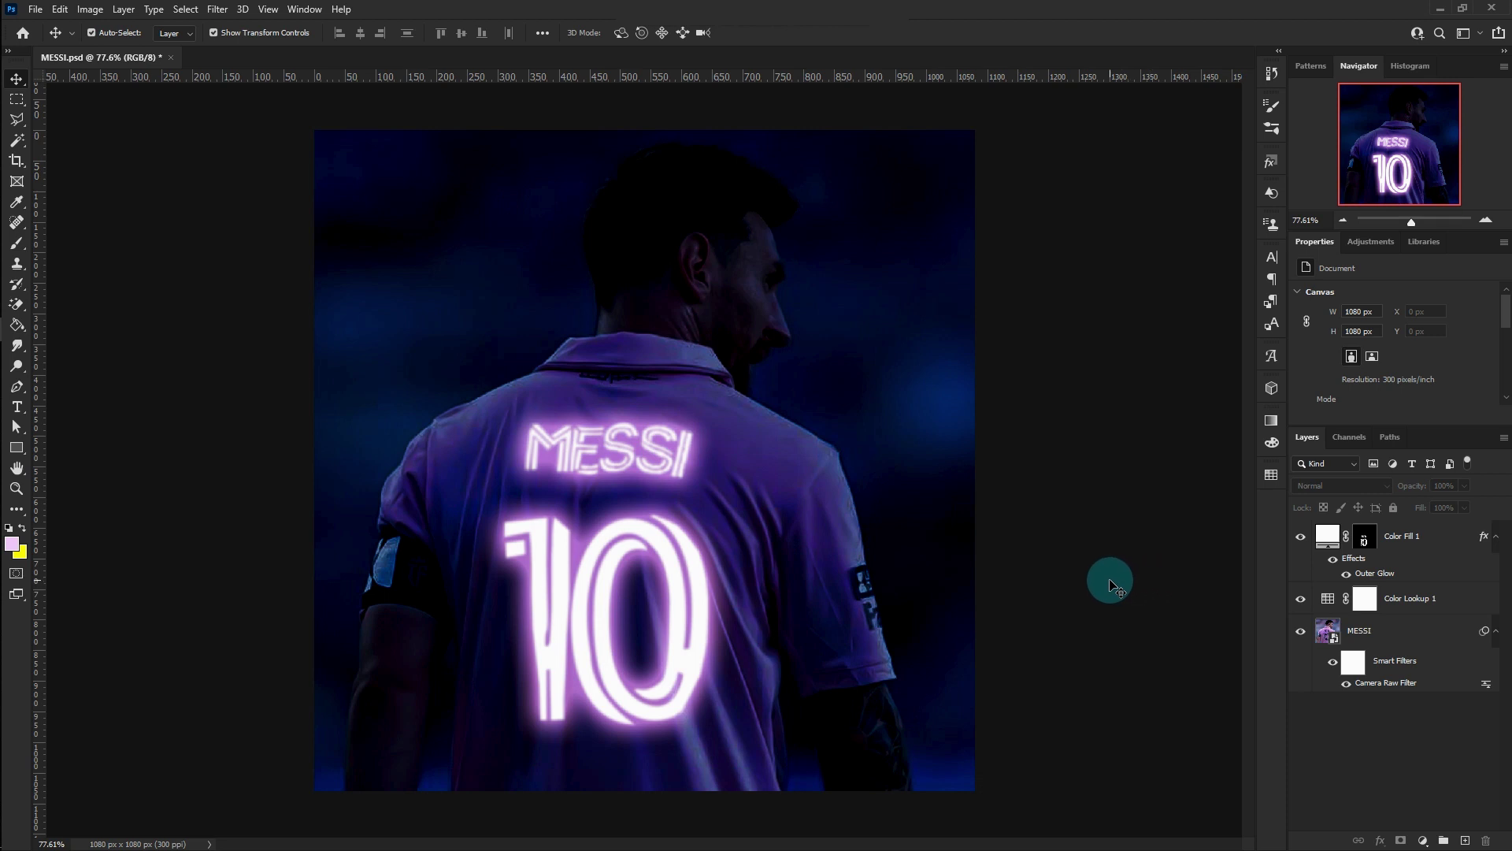
{"action": "left_click", "coordinate": [1464, 841]}
{"action": "left_click", "coordinate": [1342, 486]}
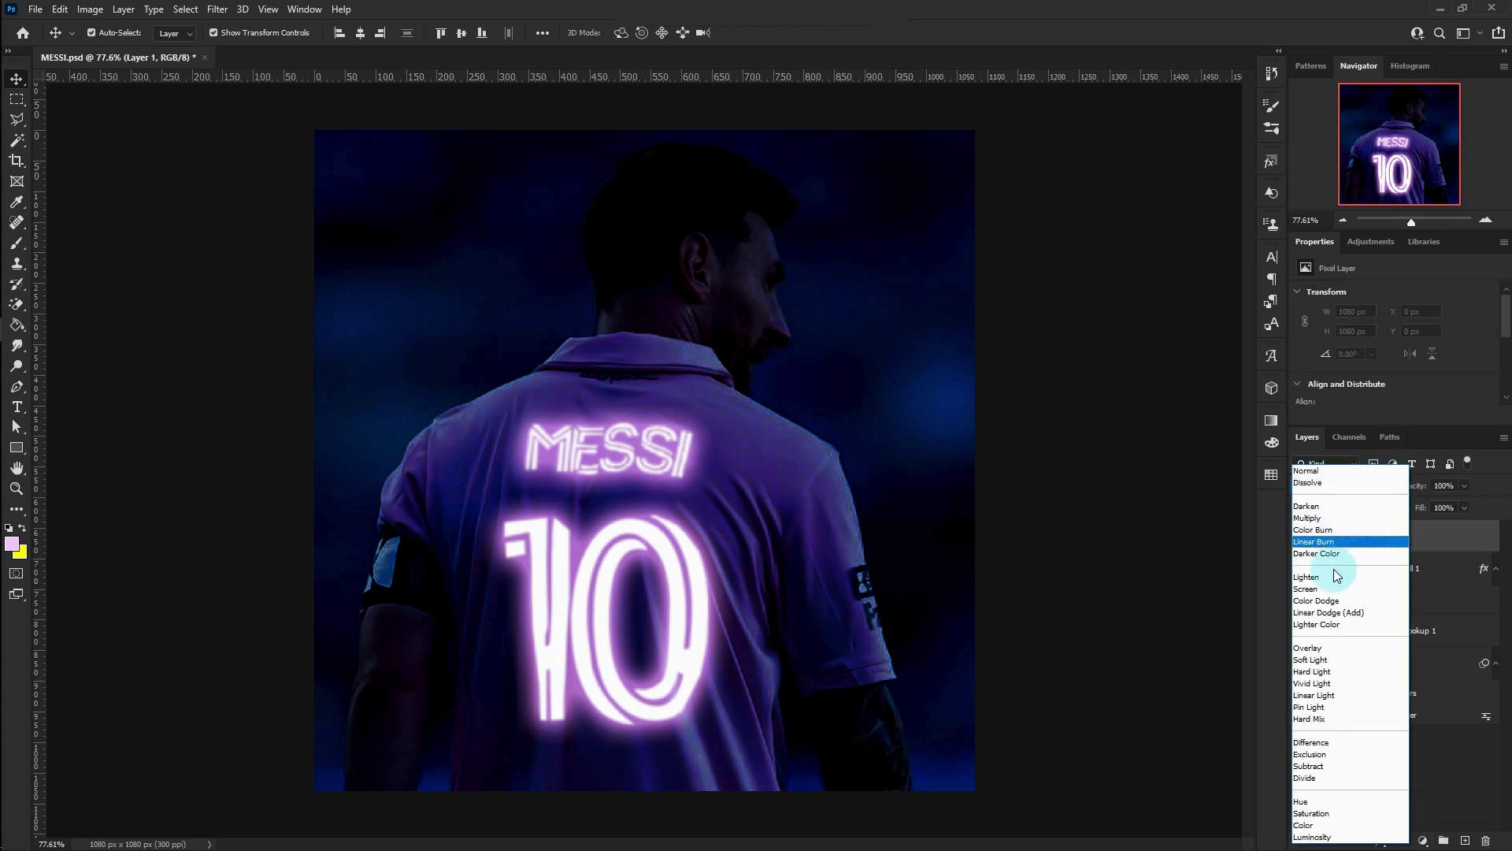
{"action": "left_click", "coordinate": [1320, 602]}
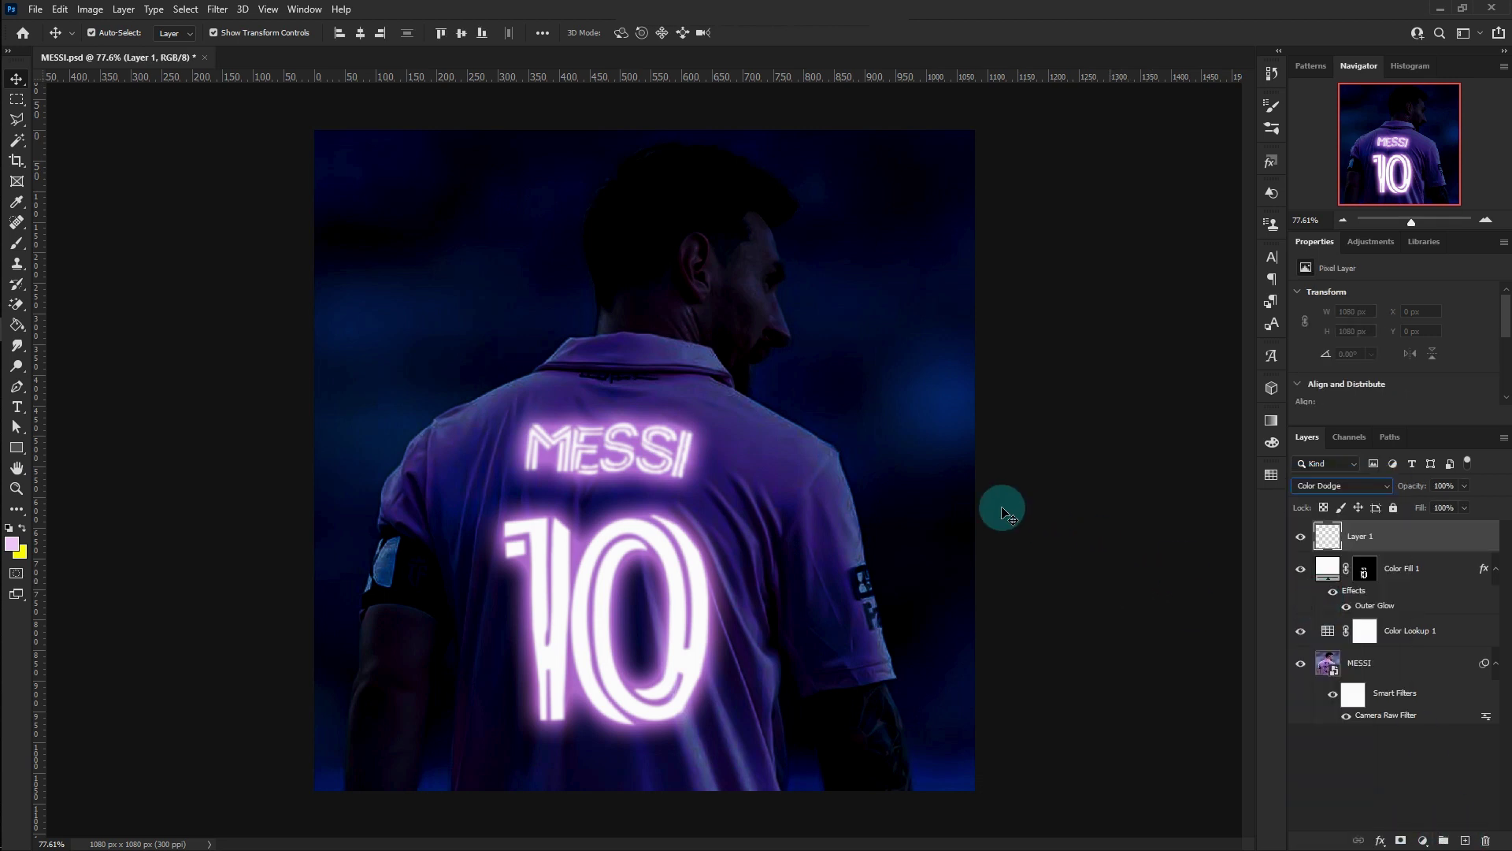
Choose a purple foreground colour for the Brush tool and set the soft brush size to about 23 px.
{"action": "key", "text": "i"}
{"action": "left_click", "coordinate": [19, 247]}
{"action": "left_click", "coordinate": [11, 543]}
{"action": "key", "text": "Return"}
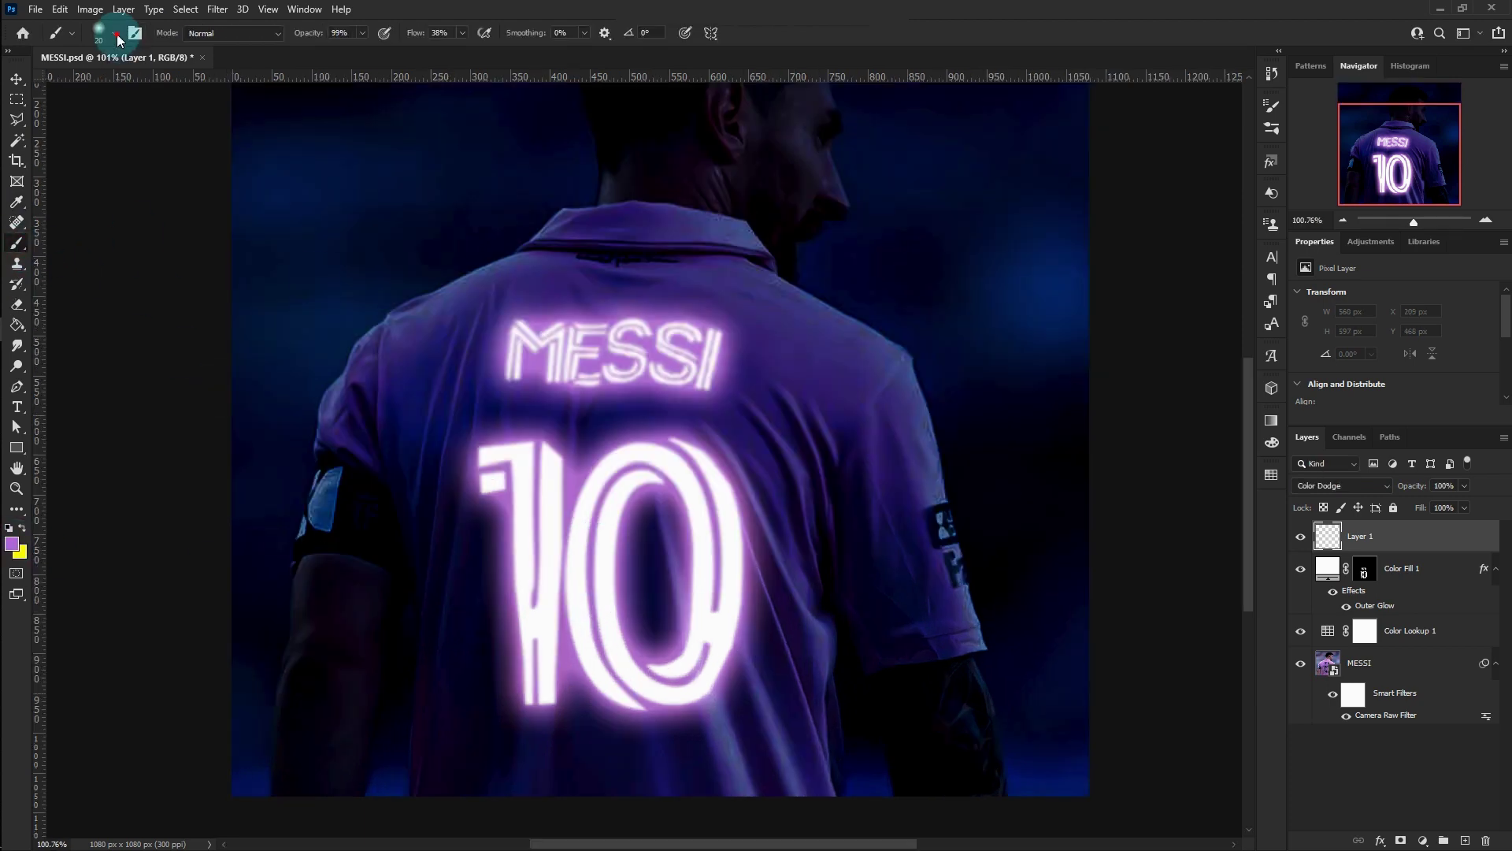
{"action": "left_click", "coordinate": [116, 34]}
{"action": "left_click_drag", "start_coordinate": [97, 84], "coordinate": [102, 89]}
{"action": "left_click", "coordinate": [386, 378]}
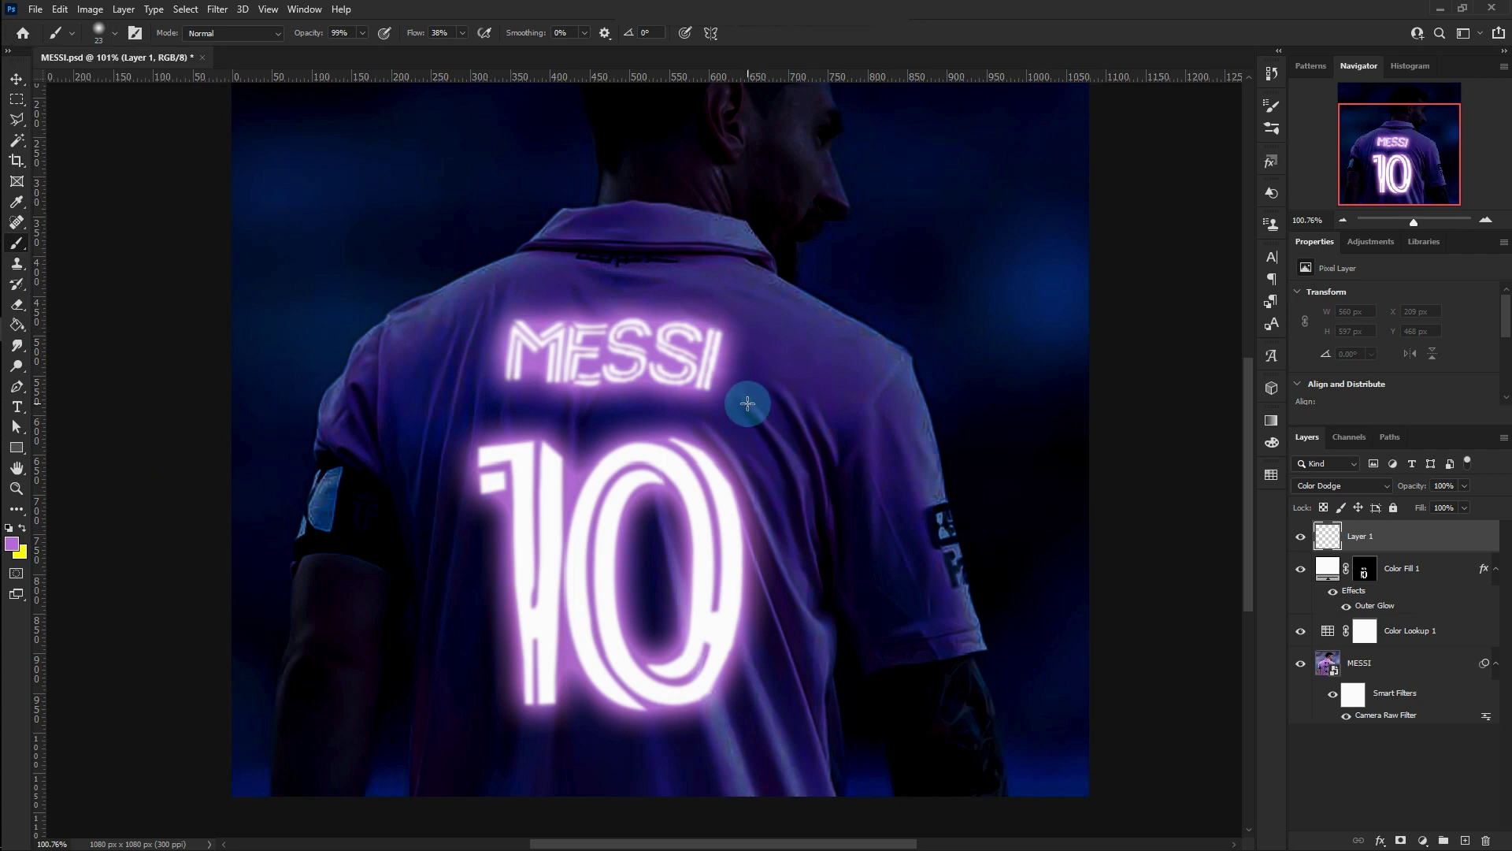
Paint purple light streaks along the shirt folds to the right of and below the number 10.
{"action": "left_click_drag", "start_coordinate": [742, 398], "coordinate": [808, 548]}
{"action": "left_click_drag", "start_coordinate": [781, 387], "coordinate": [830, 541]}
{"action": "scroll", "coordinate": [759, 574], "scroll_direction": "down", "scroll_amount": 2}
{"action": "left_click_drag", "start_coordinate": [756, 438], "coordinate": [848, 683]}
{"action": "left_click_drag", "start_coordinate": [764, 504], "coordinate": [837, 712]}
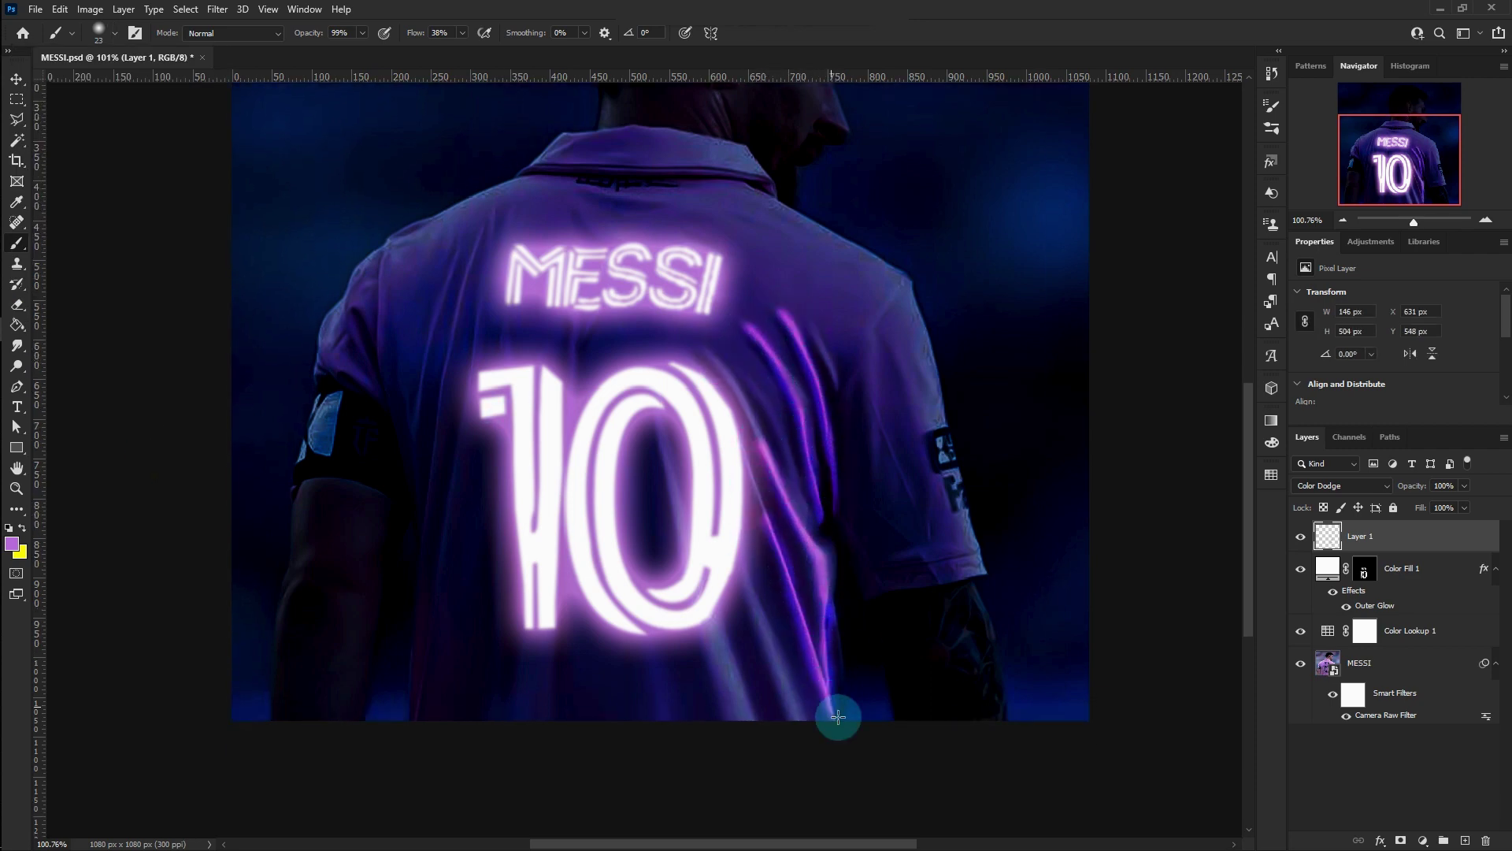
{"action": "scroll", "coordinate": [837, 712], "scroll_direction": "down", "scroll_amount": 3}
{"action": "left_click_drag", "start_coordinate": [725, 532], "coordinate": [749, 607]}
Paint purple light streaks along the shirt folds to the left of the name and number.
{"action": "scroll", "coordinate": [415, 517], "scroll_direction": "up", "scroll_amount": 1}
{"action": "left_click_drag", "start_coordinate": [461, 164], "coordinate": [415, 453]}
{"action": "mouse_move", "coordinate": [429, 386]}
{"action": "left_mouse_down"}
{"action": "mouse_move", "coordinate": [410, 613]}
{"action": "mouse_move", "coordinate": [462, 348]}
{"action": "left_mouse_up"}
{"action": "key", "text": "ctrl+0"}
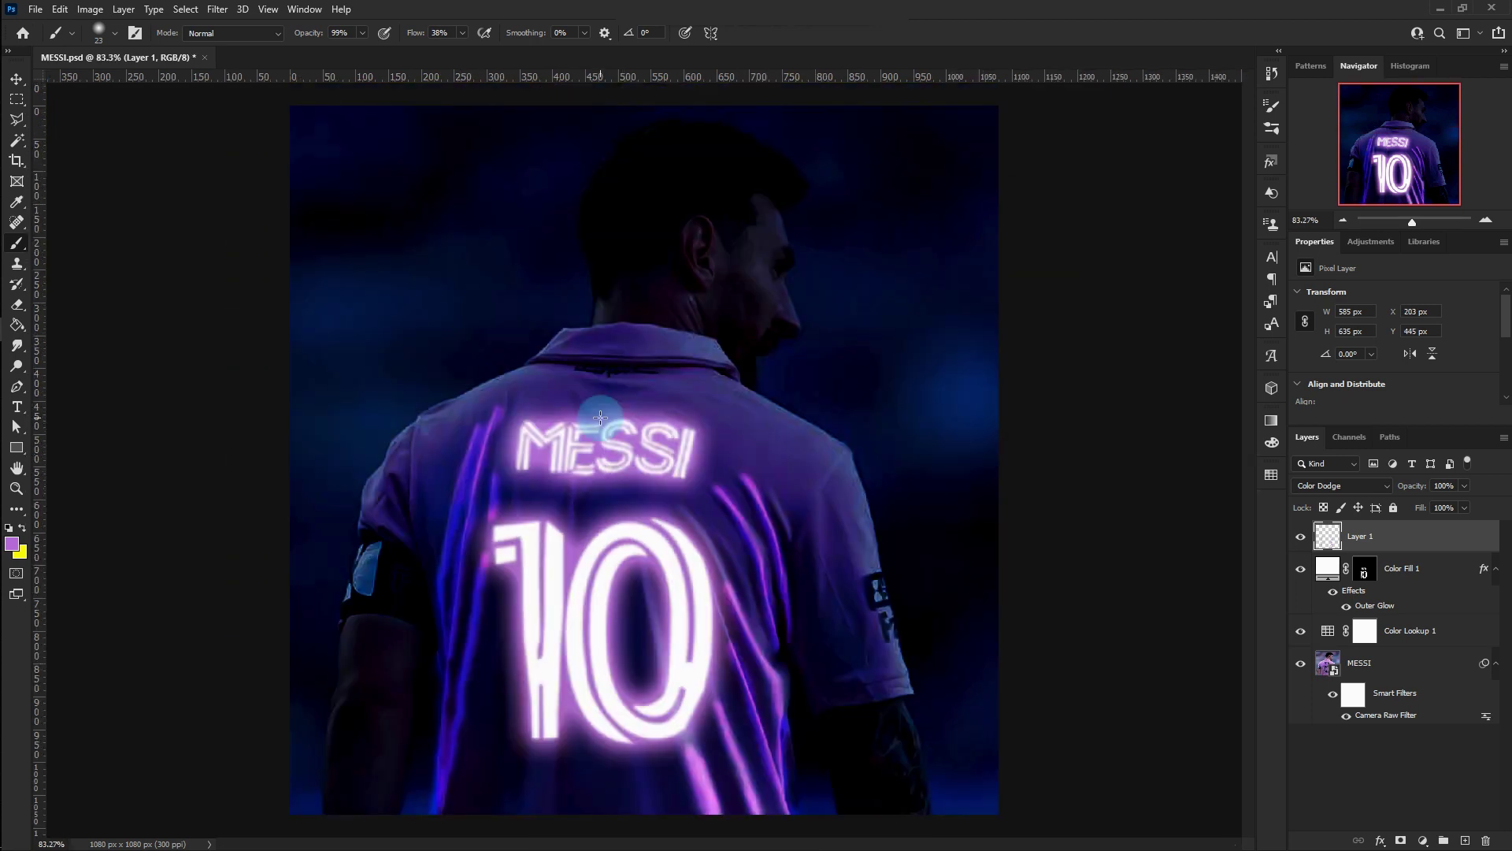
Reduce the opacity of the painted fold highlights layer to 43%.
{"action": "key", "text": "v"}
{"action": "scroll", "coordinate": [664, 594], "scroll_direction": "up", "scroll_amount": 3}
{"action": "scroll", "coordinate": [665, 588], "scroll_direction": "down", "scroll_amount": 3}
{"action": "scroll", "coordinate": [666, 588], "scroll_direction": "down", "scroll_amount": 3}
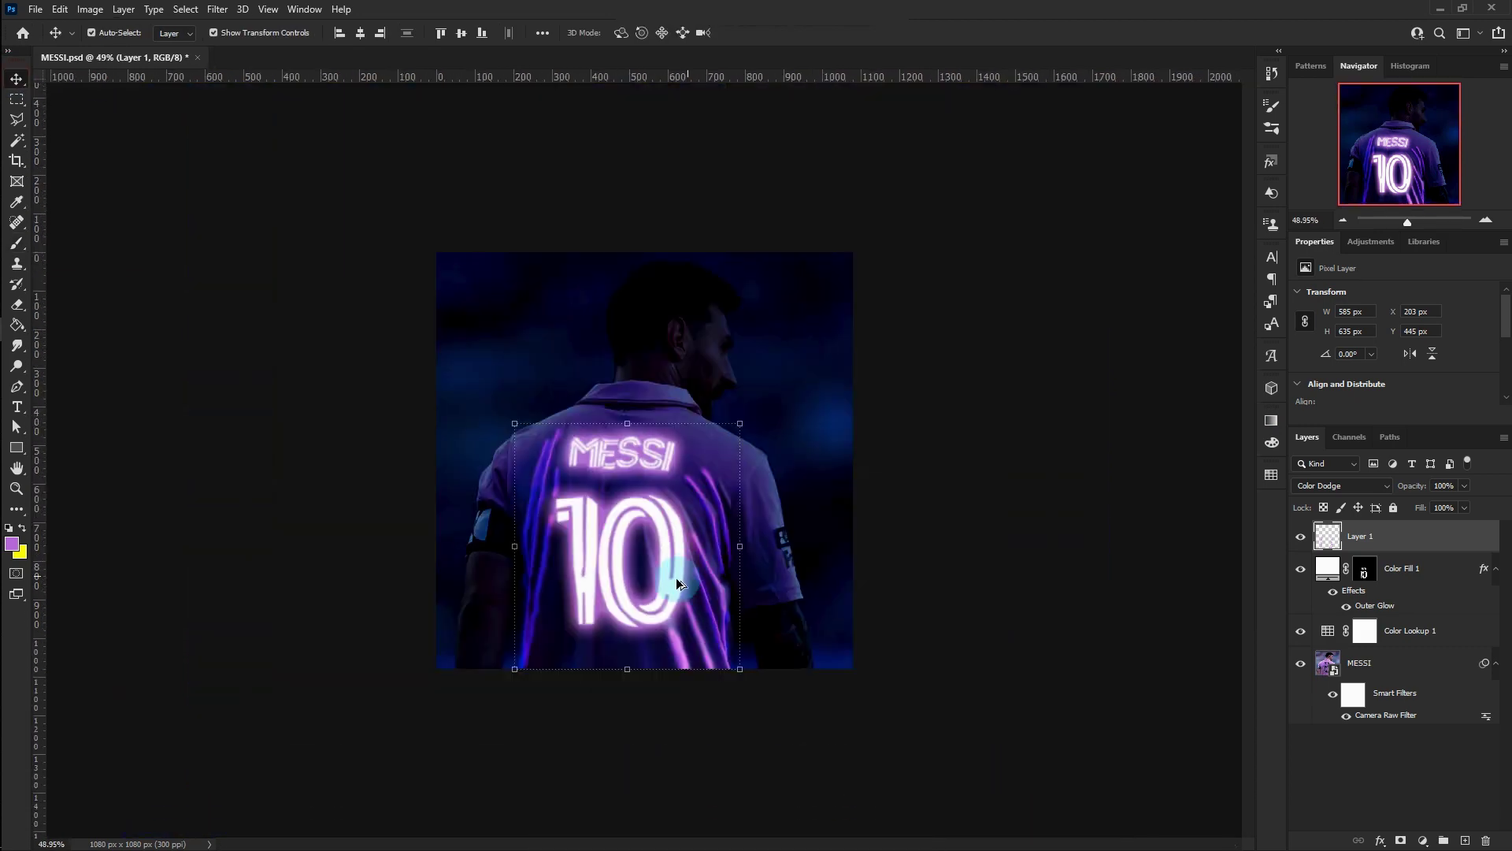
{"action": "scroll", "coordinate": [673, 581], "scroll_direction": "up", "scroll_amount": 2}
{"action": "left_click", "coordinate": [1465, 486]}
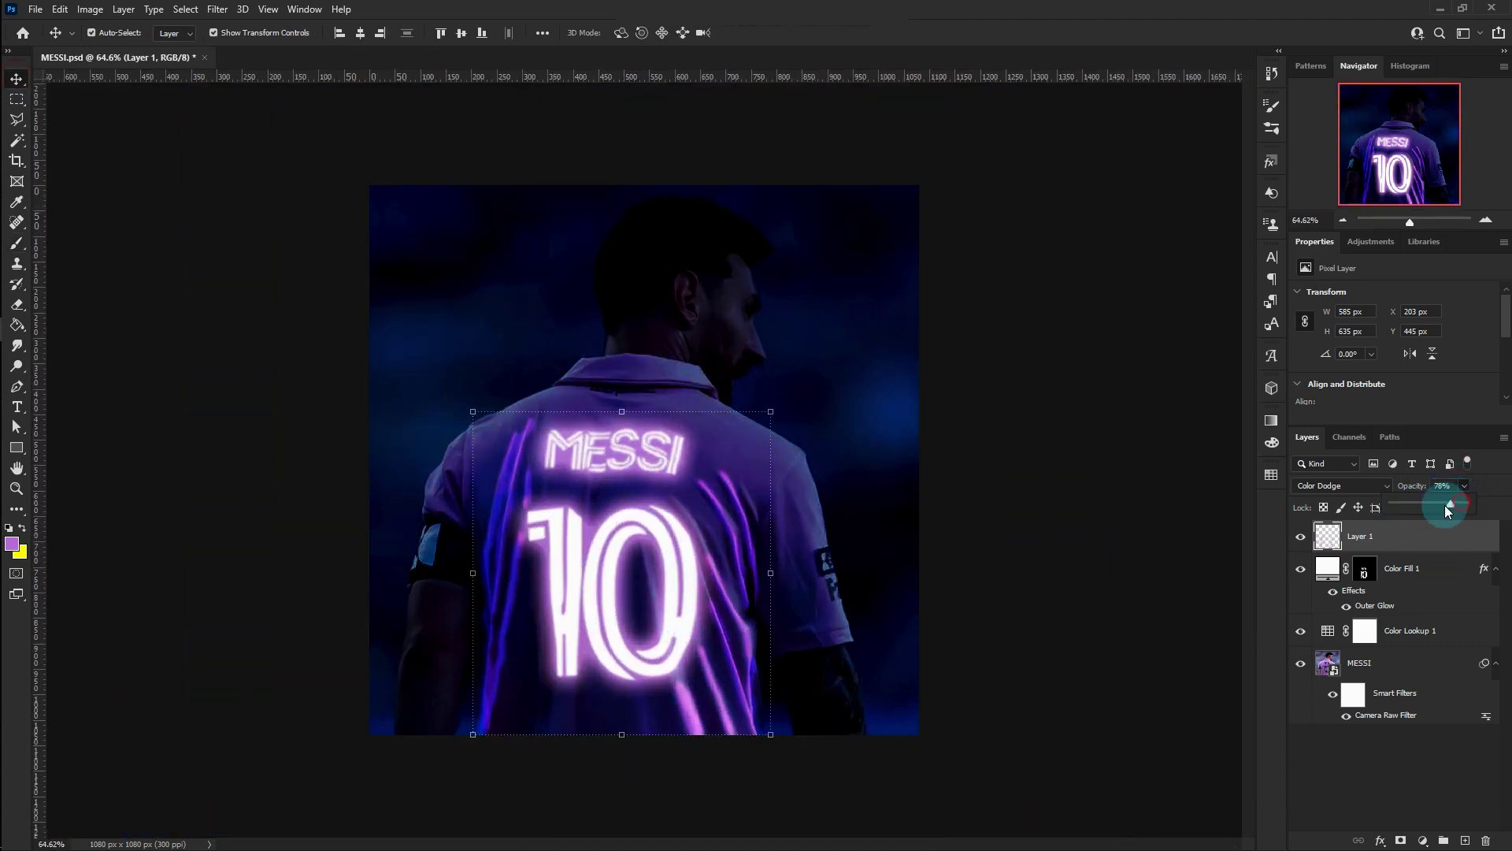
{"action": "left_click_drag", "start_coordinate": [1453, 507], "coordinate": [1429, 508]}
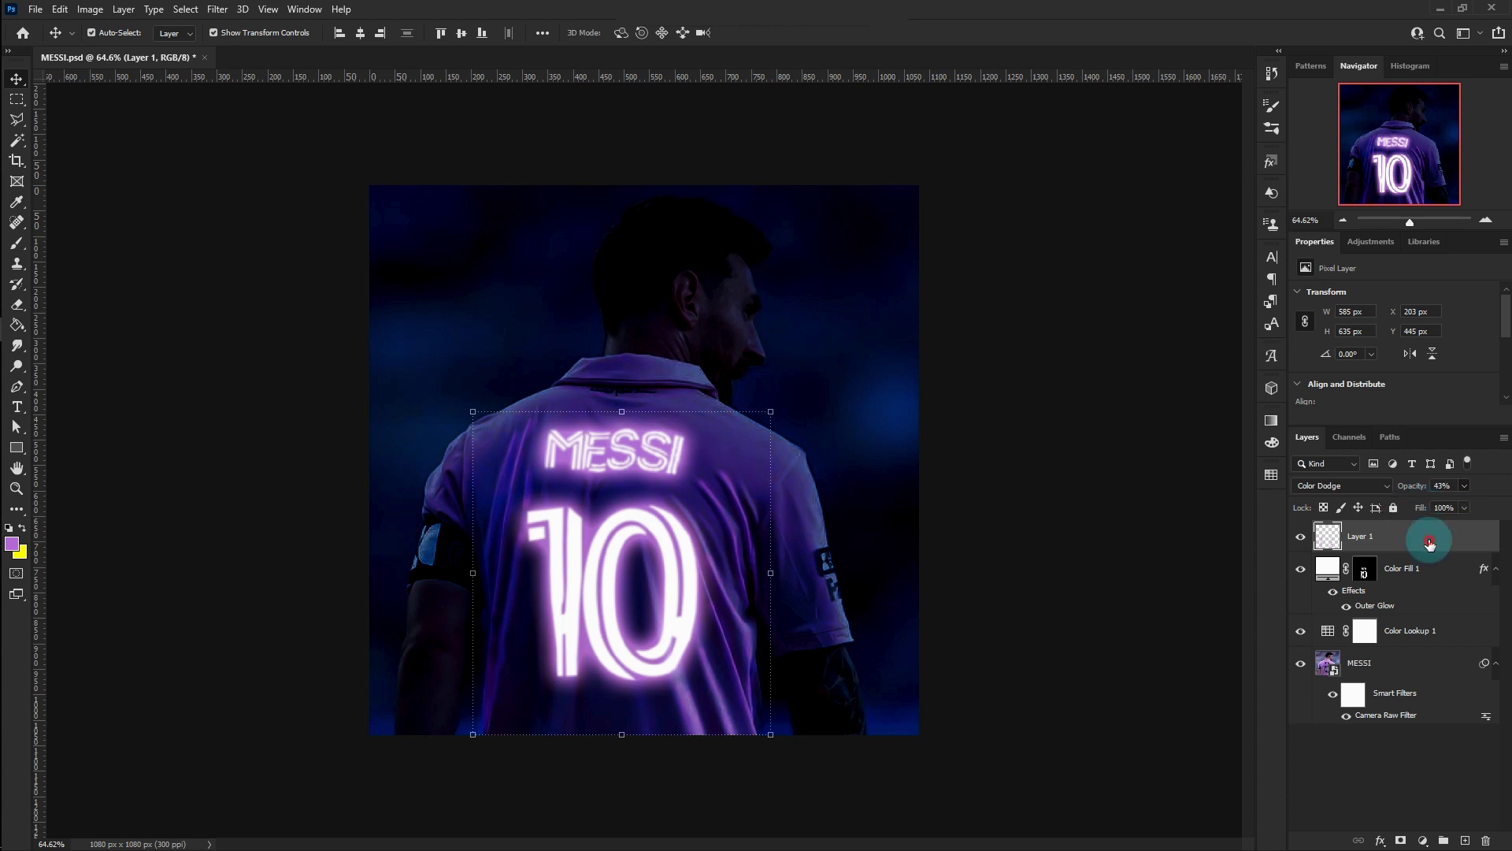
Add a Hue/Saturation adjustment clipped to the fold highlights layer and shift its hue toward pink.
{"action": "left_click", "coordinate": [1423, 841]}
{"action": "left_click", "coordinate": [1395, 656]}
{"action": "mouse_move", "coordinate": [1423, 353]}
{"action": "left_mouse_down"}
{"action": "mouse_move", "coordinate": [1425, 375]}
{"action": "mouse_move", "coordinate": [1409, 358]}
{"action": "left_mouse_up"}
{"action": "right_click", "coordinate": [1465, 538]}
{"action": "left_click", "coordinate": [1379, 486]}
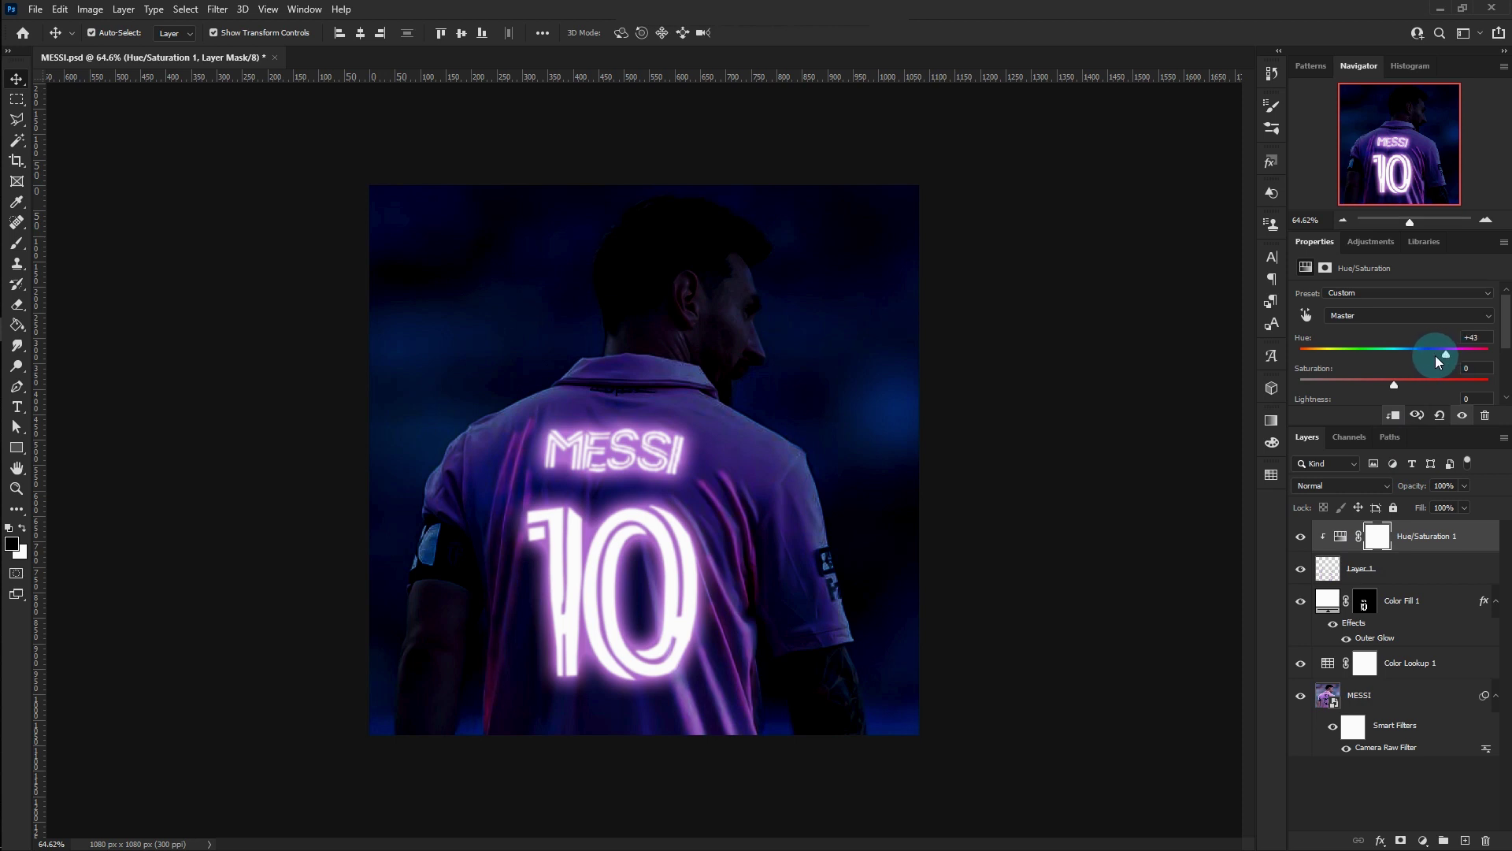
{"action": "left_click_drag", "start_coordinate": [1425, 357], "coordinate": [1396, 385]}
Set the opacity of Layer 1, which holds the fold highlights, to 40%.
{"action": "left_click", "coordinate": [1433, 574]}
{"action": "left_click", "coordinate": [1464, 486]}
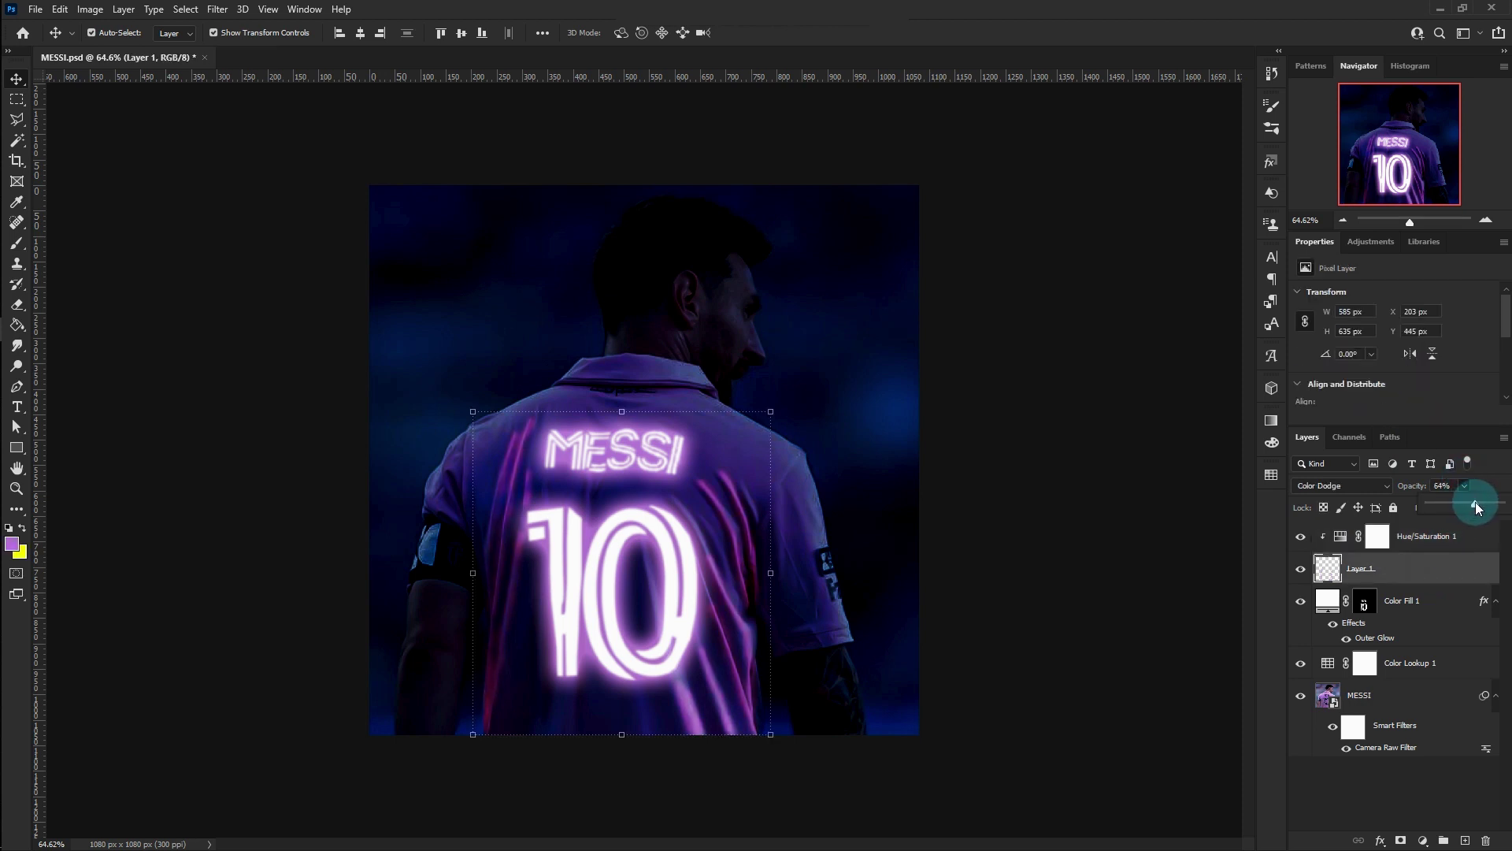
{"action": "left_click_drag", "start_coordinate": [1444, 507], "coordinate": [1463, 508]}
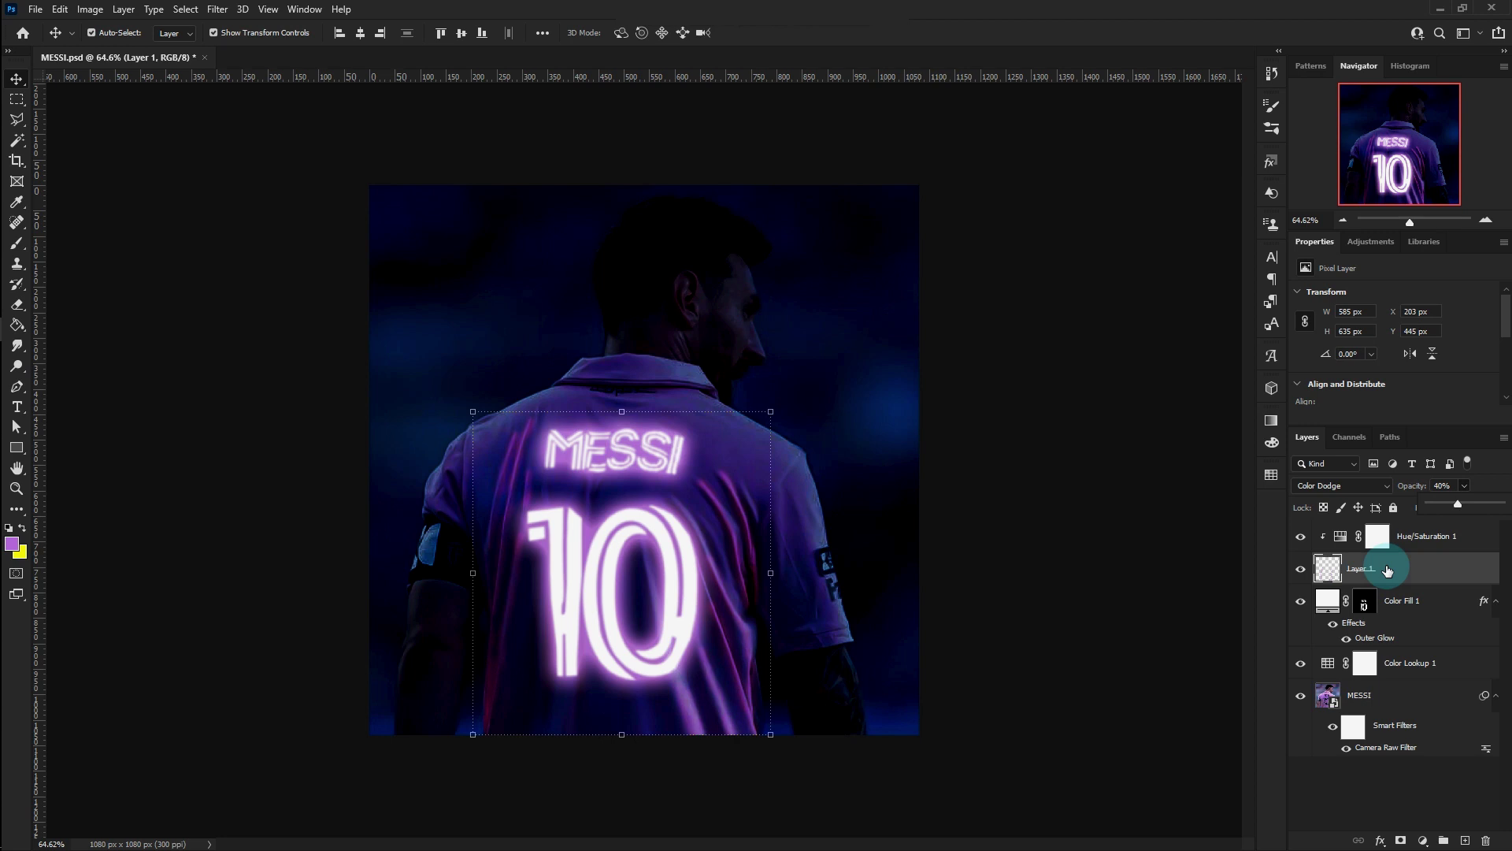
{"action": "left_click", "coordinate": [1147, 505]}
{"action": "scroll", "coordinate": [541, 769], "scroll_direction": "up", "scroll_amount": 4}
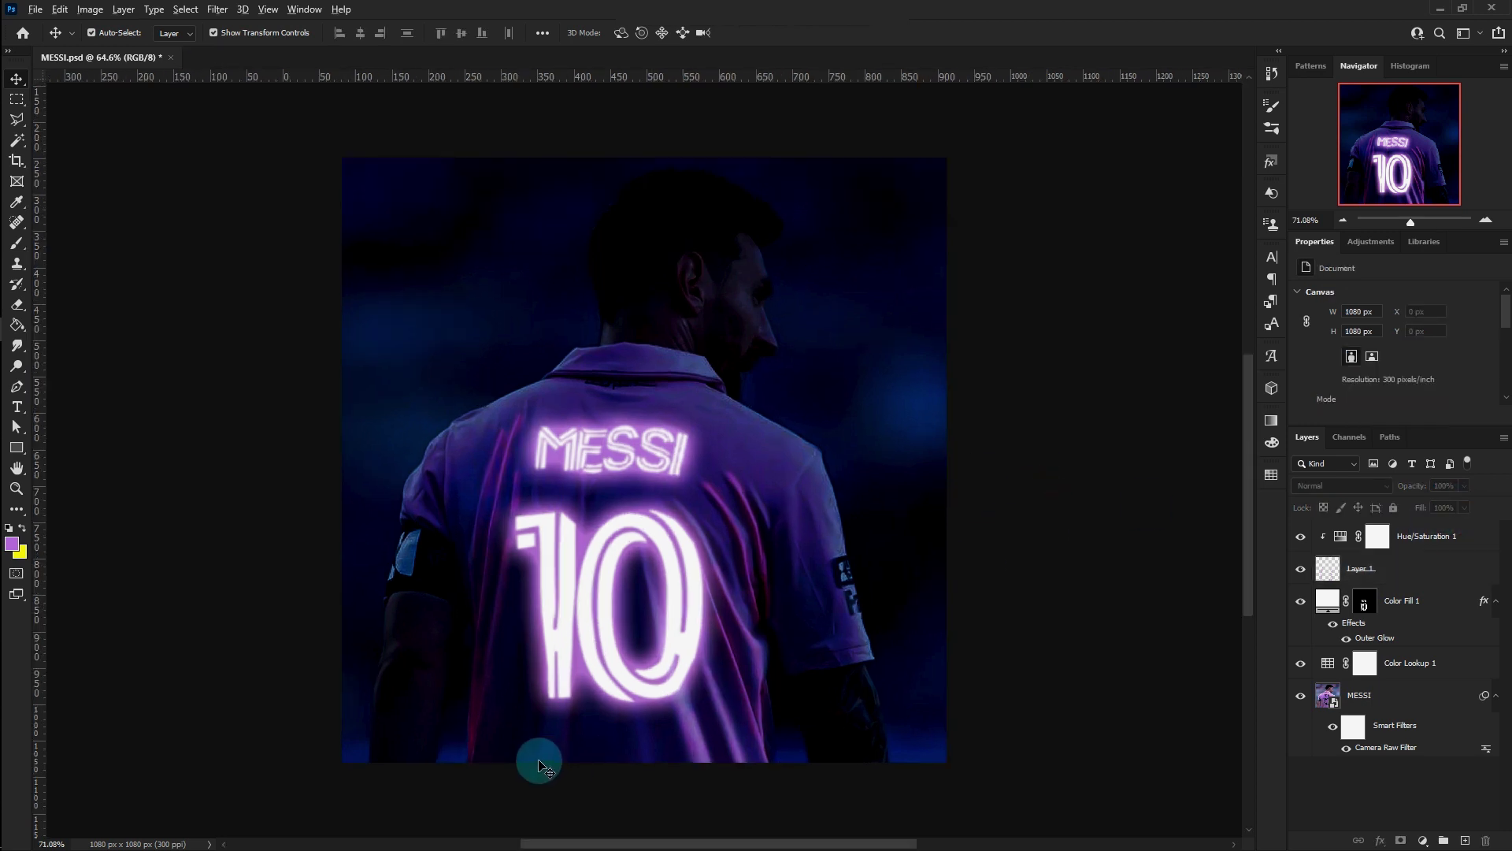
{"action": "scroll", "coordinate": [541, 602], "scroll_direction": "up", "scroll_amount": 1}
{"action": "left_click", "coordinate": [1451, 563]}
{"action": "left_click", "coordinate": [1463, 486]}
{"action": "left_click_drag", "start_coordinate": [1463, 504], "coordinate": [1458, 507]}
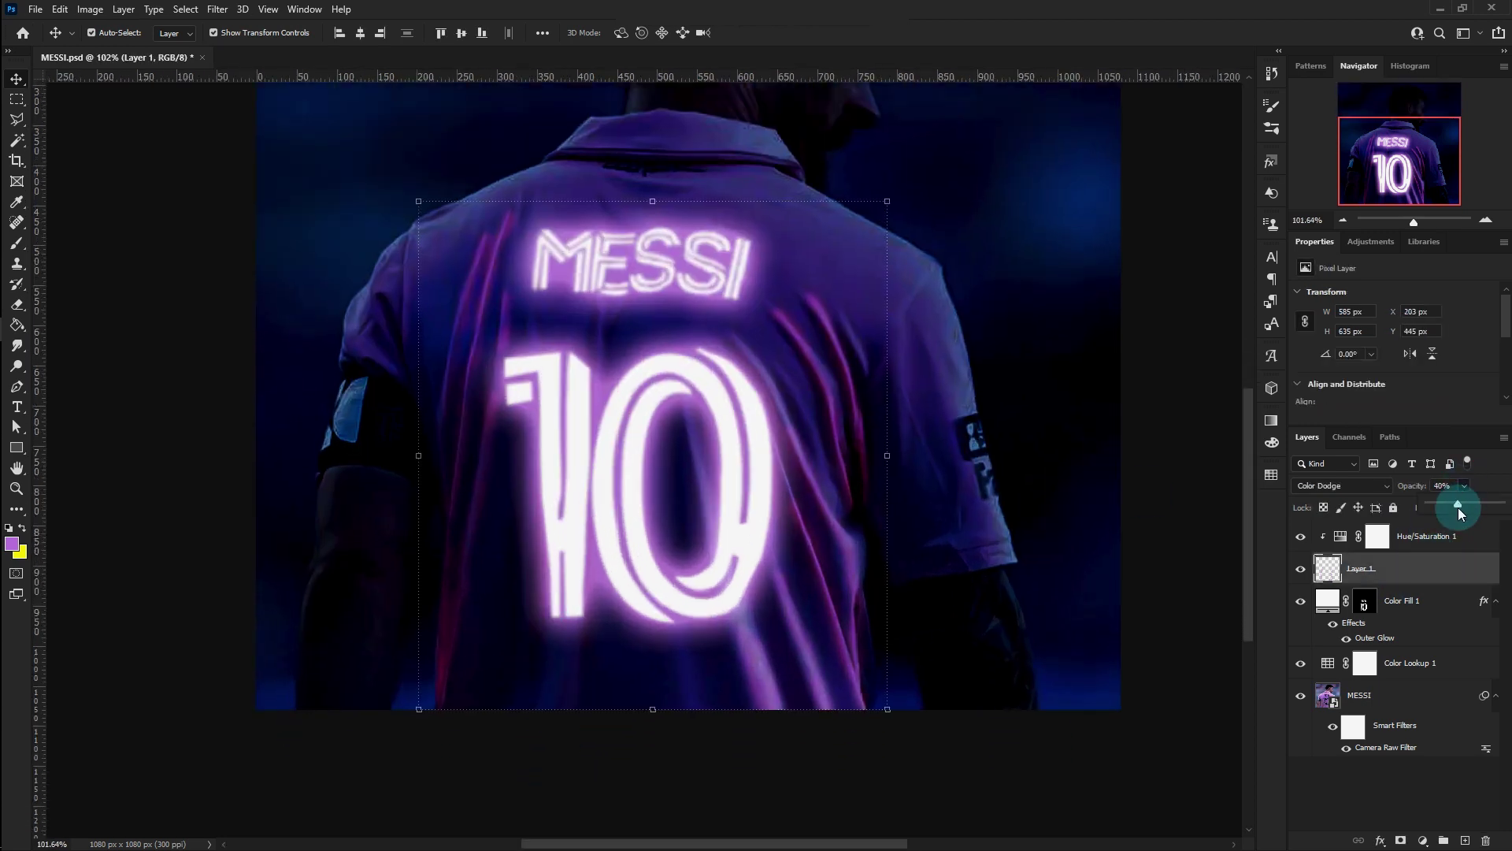
{"action": "left_click", "coordinate": [1194, 517]}
{"action": "scroll", "coordinate": [1081, 564], "scroll_direction": "down", "scroll_amount": 4}
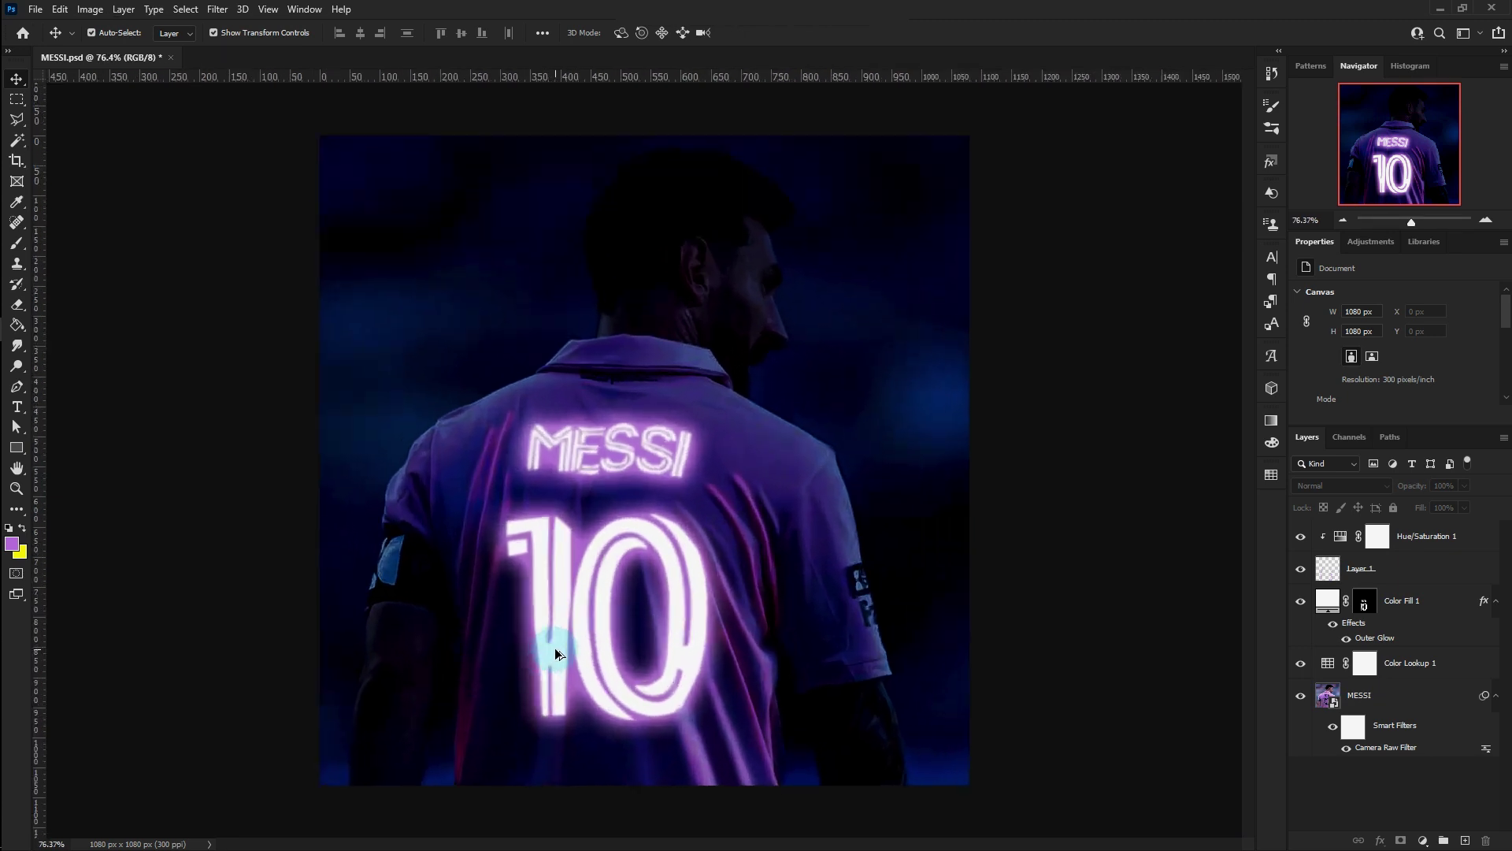
Add a new Color Dodge layer on top and brush purple light along the edges of both arms and below the left sleeve's armband.
{"action": "key", "text": "shift+alt+d"}
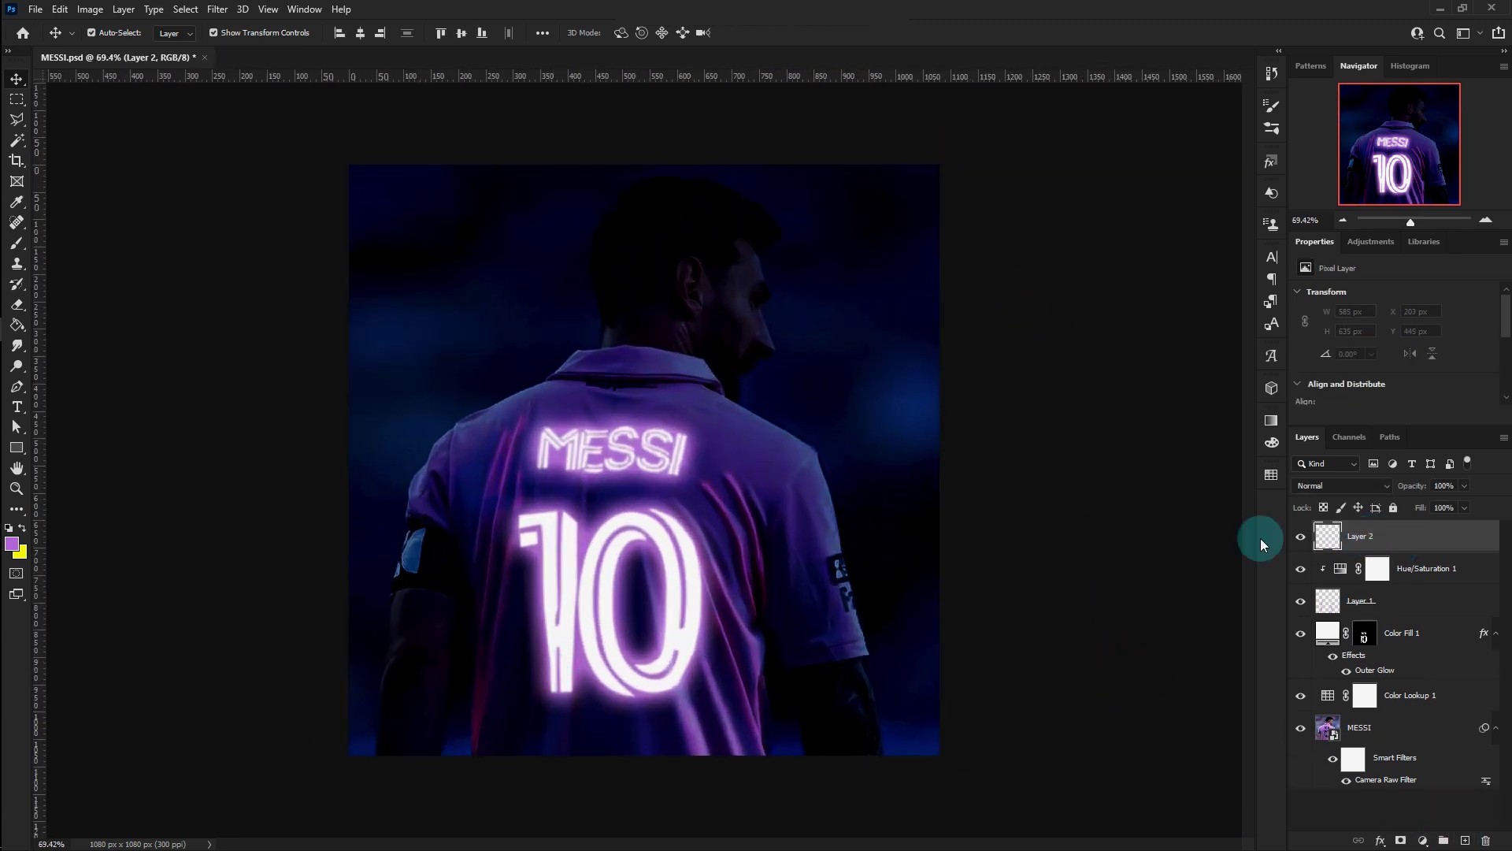
{"action": "left_click", "coordinate": [16, 243]}
{"action": "left_click", "coordinate": [392, 661]}
{"action": "left_click_drag", "start_coordinate": [393, 661], "coordinate": [384, 701]}
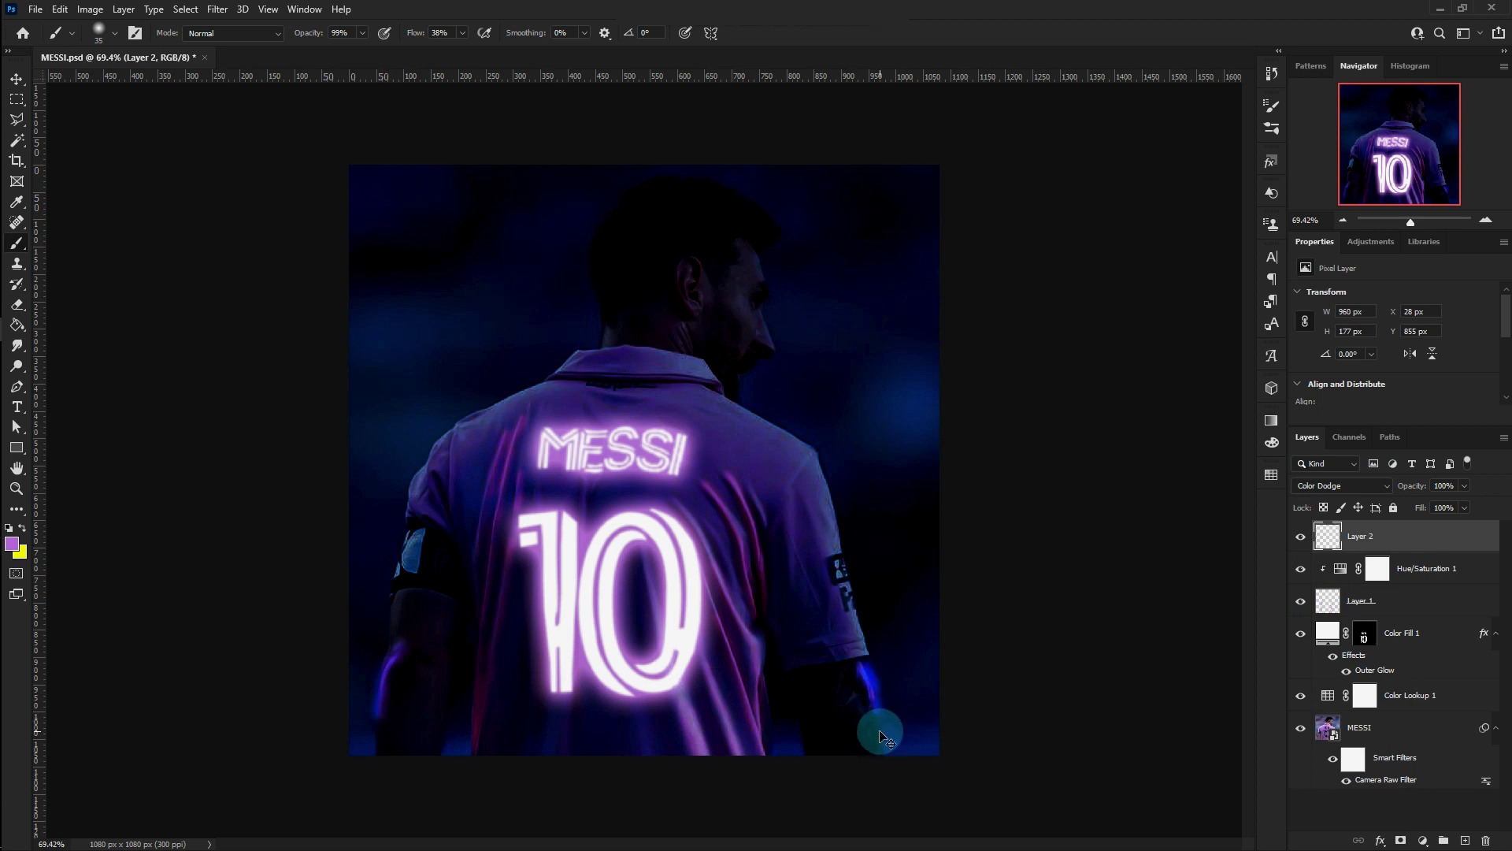
{"action": "left_click_drag", "start_coordinate": [864, 672], "coordinate": [868, 697]}
{"action": "left_click_drag", "start_coordinate": [391, 637], "coordinate": [409, 583]}
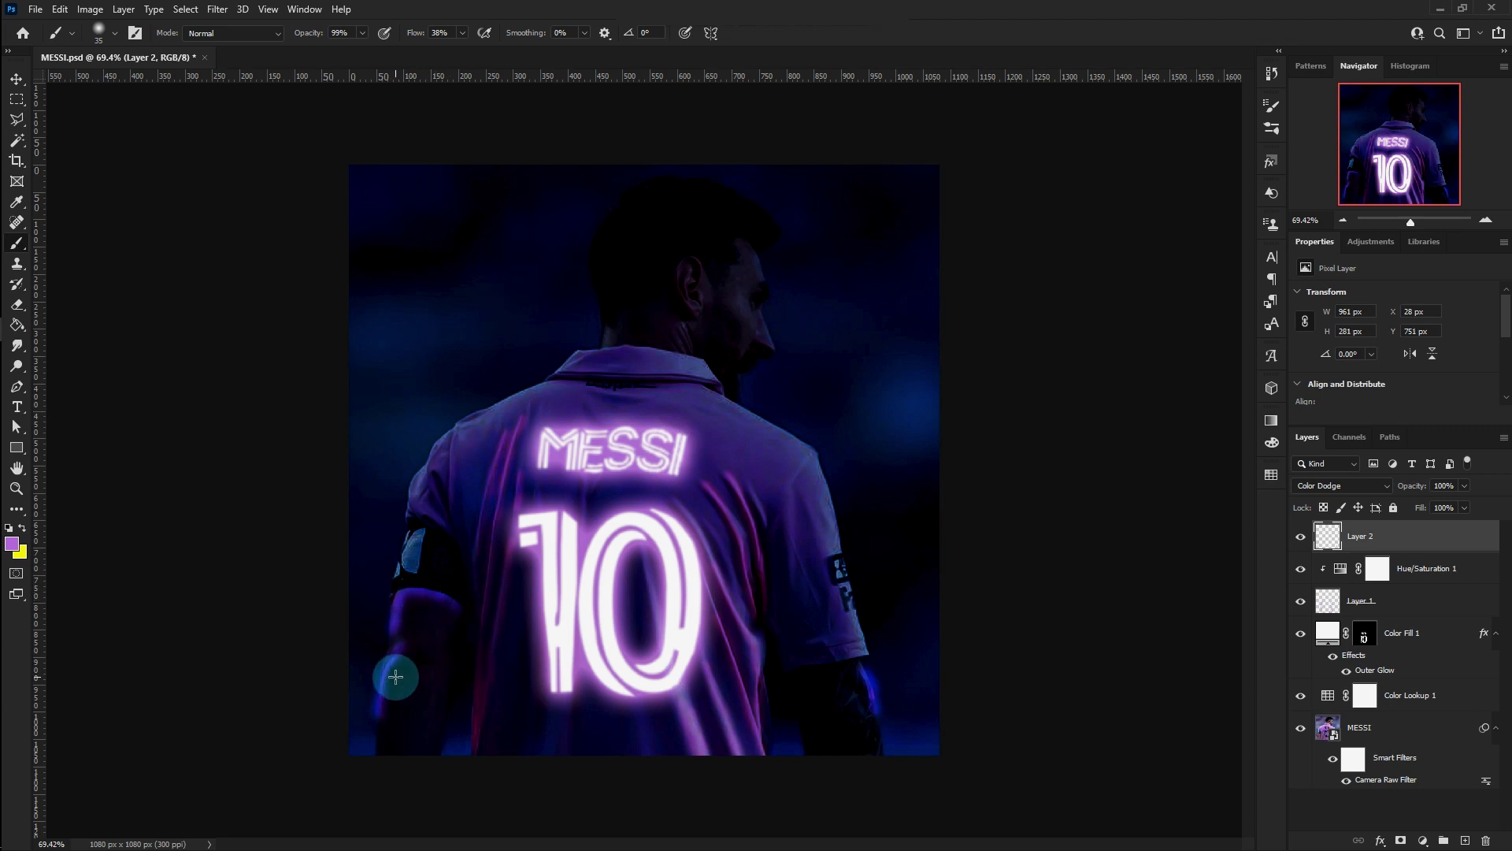